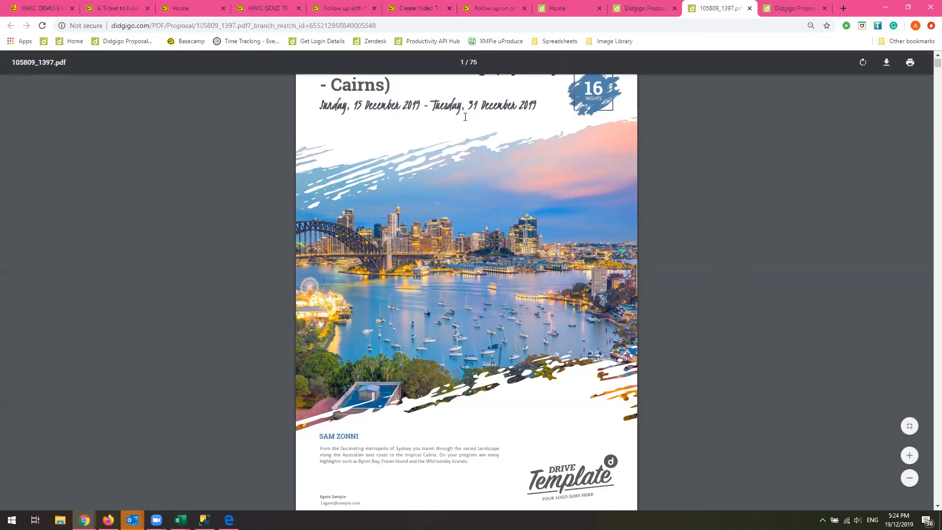
# Step: Review the sample itinerary PDF's cover and its Snapshot pages listing the dated Sydney to Cairns trip entries
pyautogui.scroll(-10, 472, 300)
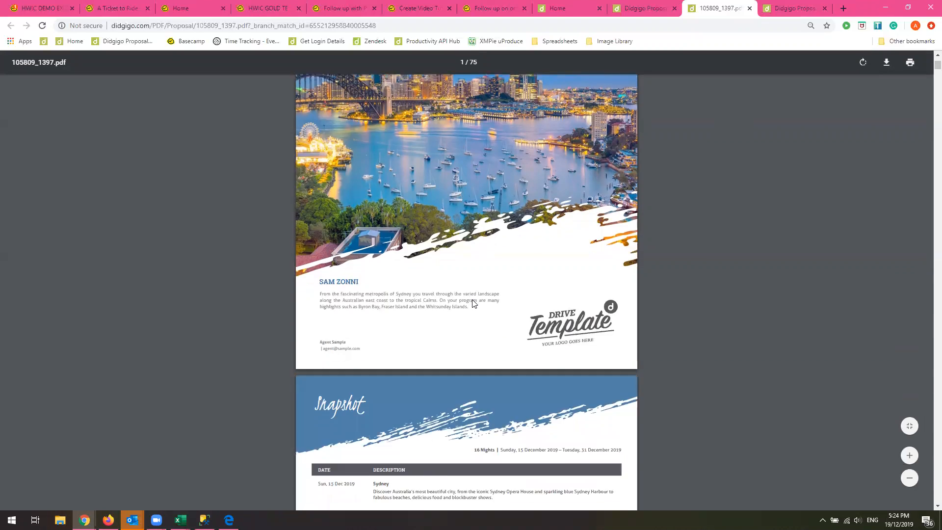
pyautogui.scroll(-2, 474, 303)
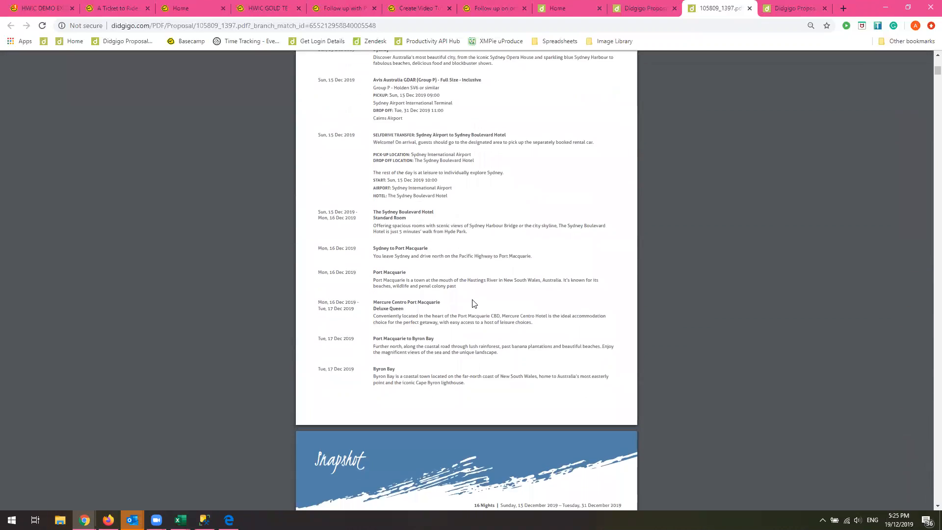
pyautogui.scroll(1, 375, 100)
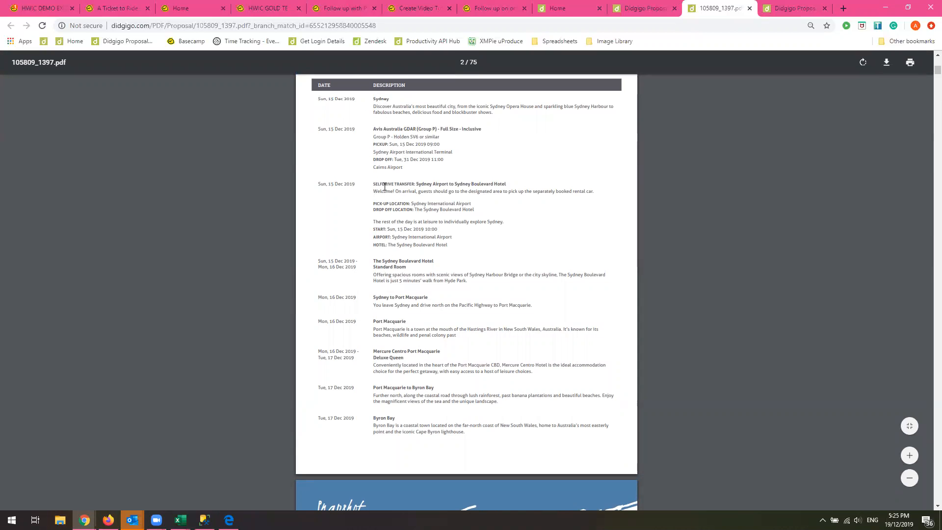
pyautogui.scroll(-3, 382, 247)
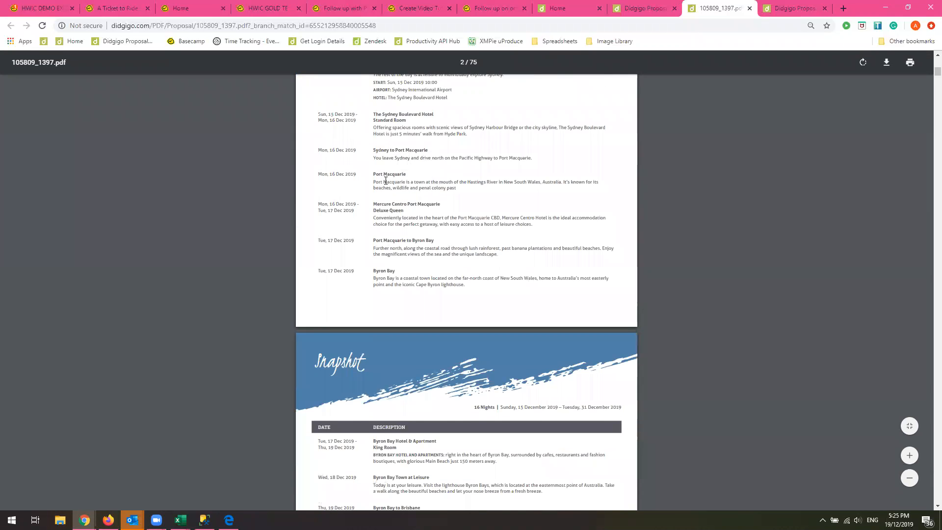
pyautogui.scroll(-8, 385, 180)
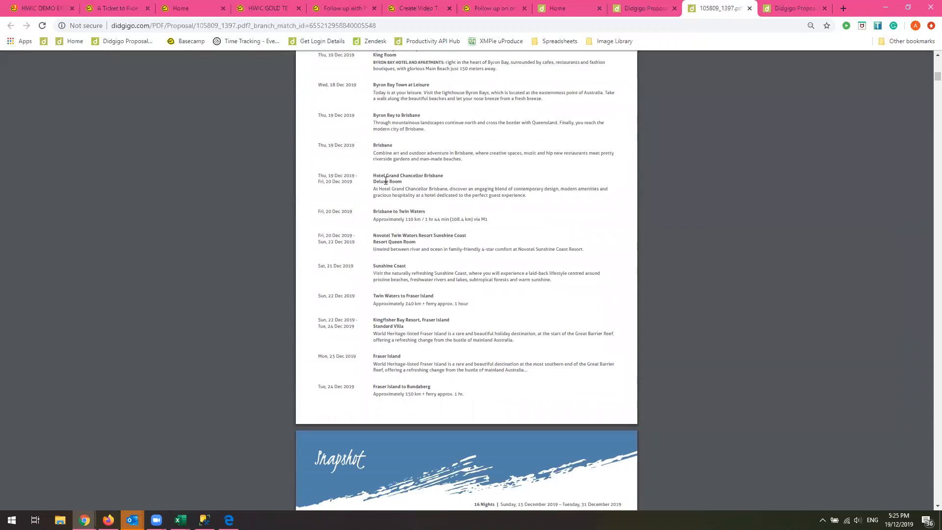
pyautogui.scroll(-3, 390, 253)
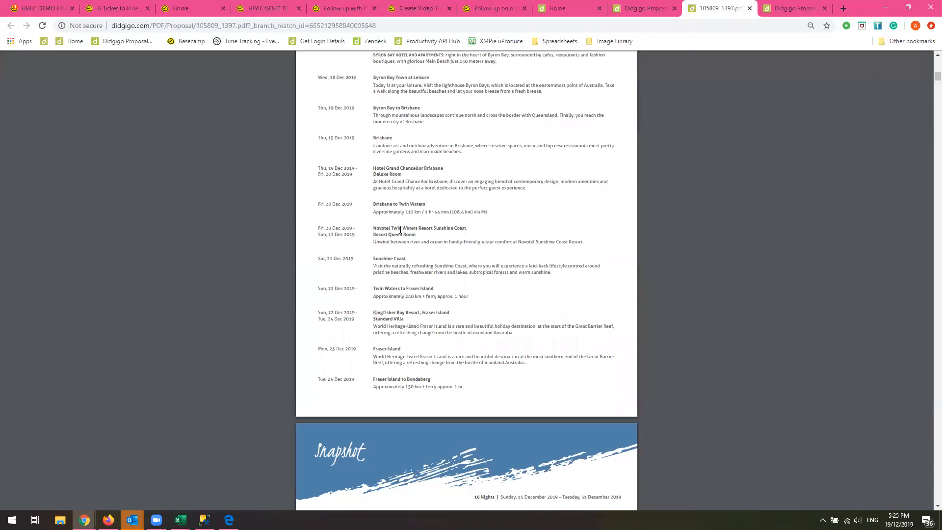
pyautogui.scroll(-7, 389, 253)
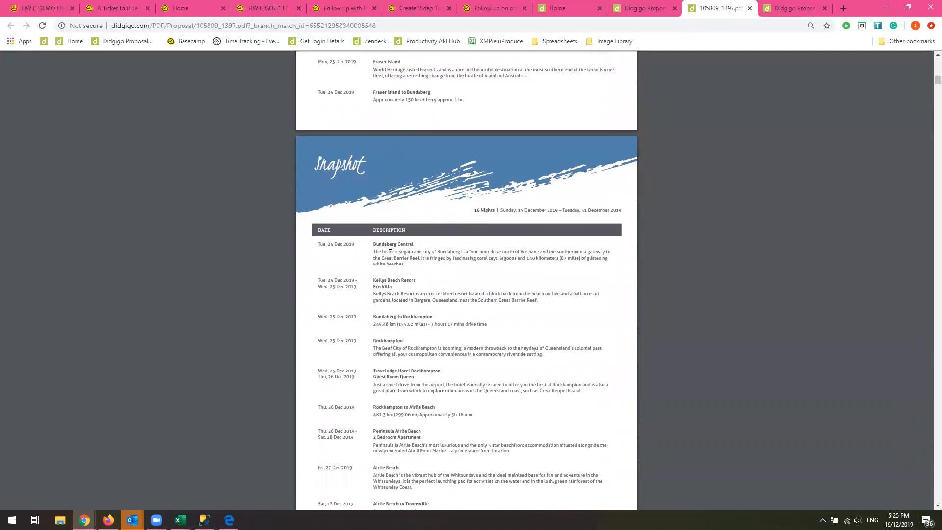
pyautogui.scroll(-4, 391, 253)
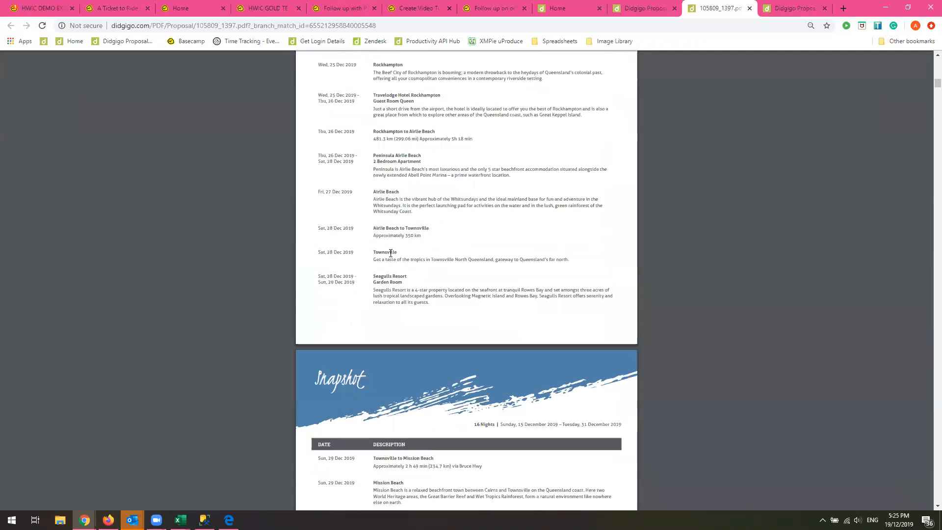
pyautogui.scroll(-5, 391, 253)
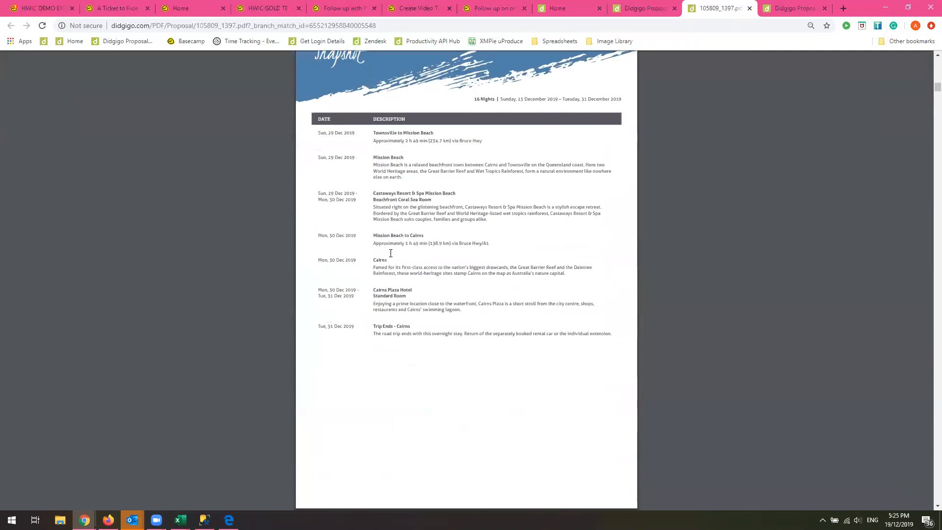
# Step: Examine the Sydney destination page and its Things to Do & Sights to See pages in the PDF
pyautogui.scroll(-7, 378, 235)
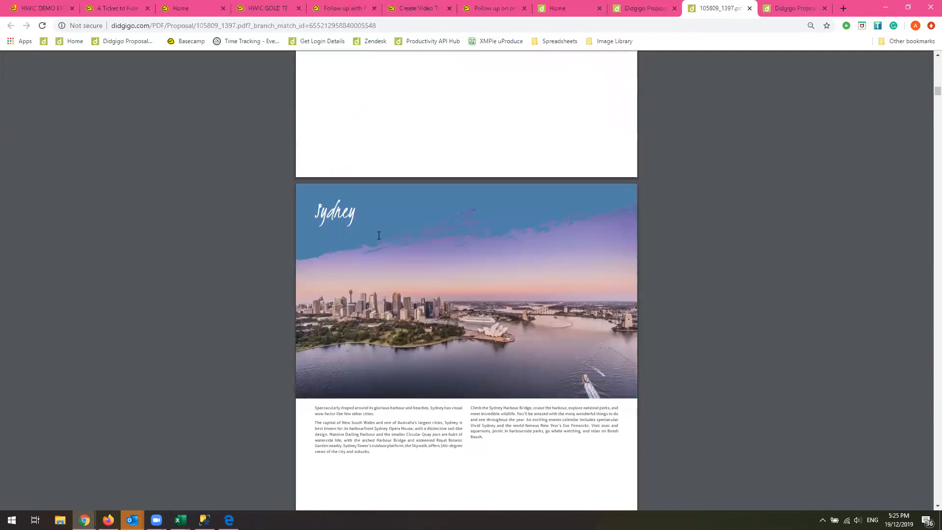
pyautogui.scroll(-1, 379, 235)
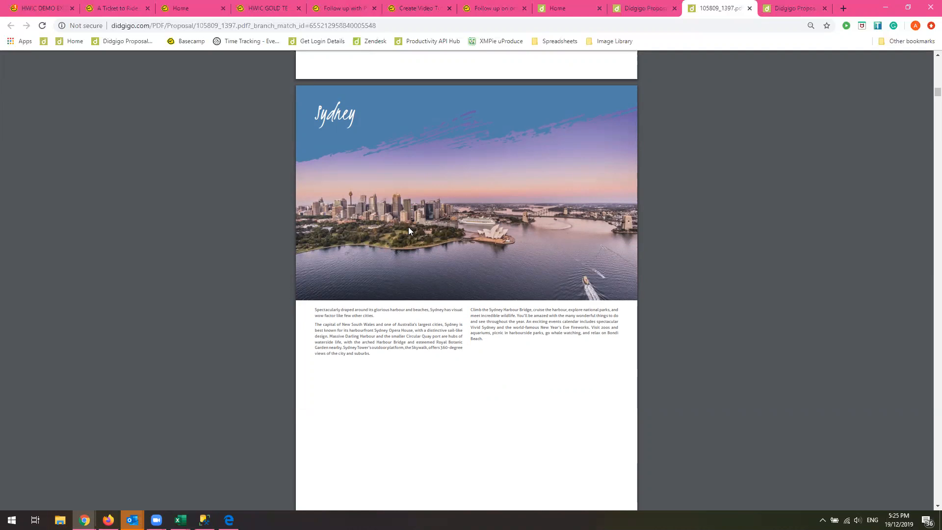
pyautogui.scroll(-4, 446, 301)
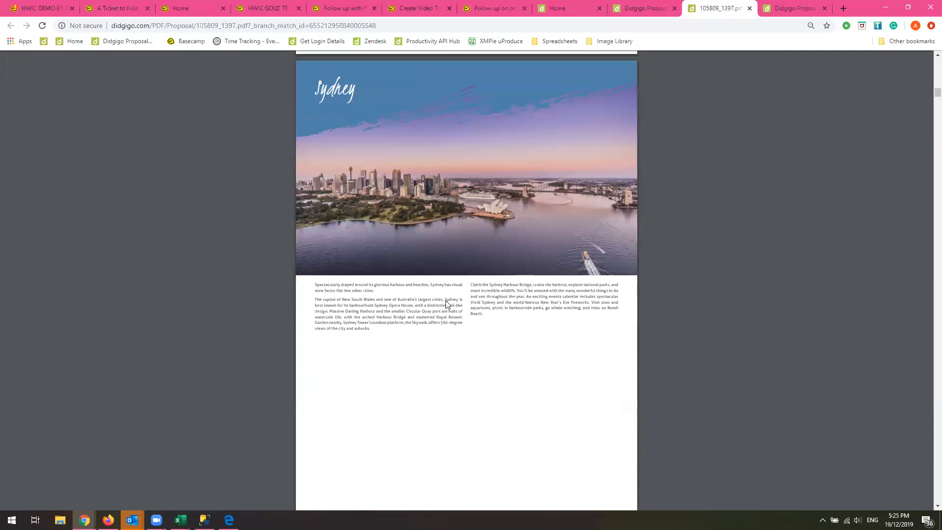
pyautogui.scroll(-5, 445, 304)
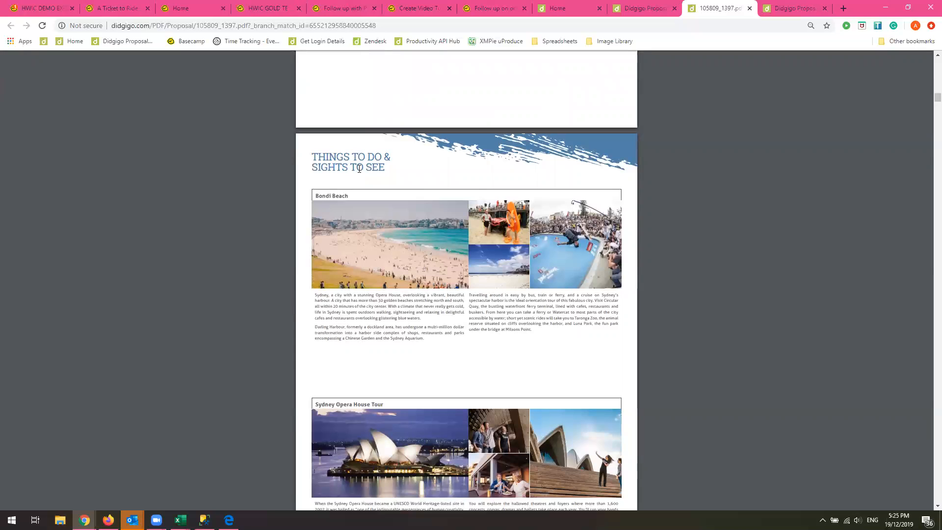
pyautogui.scroll(-5, 361, 206)
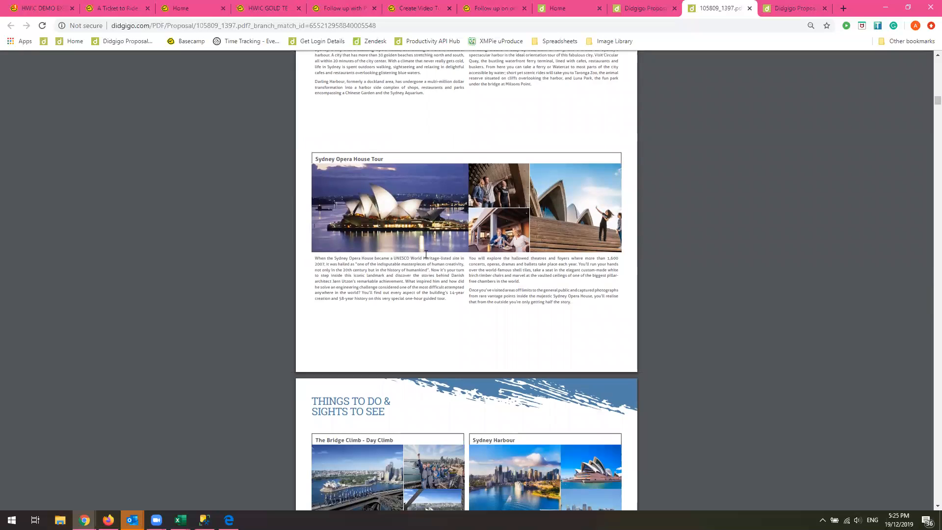
pyautogui.scroll(-7, 333, 167)
pyautogui.scroll(-7, 425, 257)
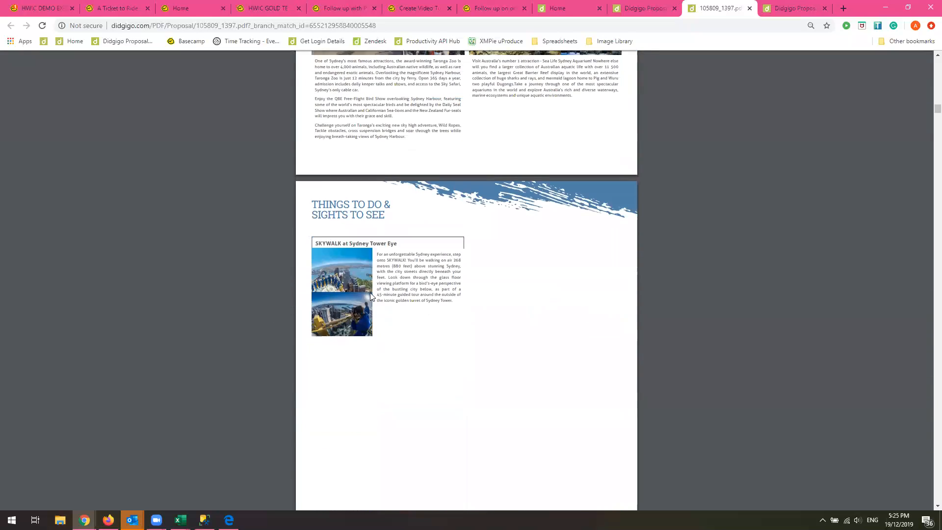
pyautogui.scroll(9, 452, 320)
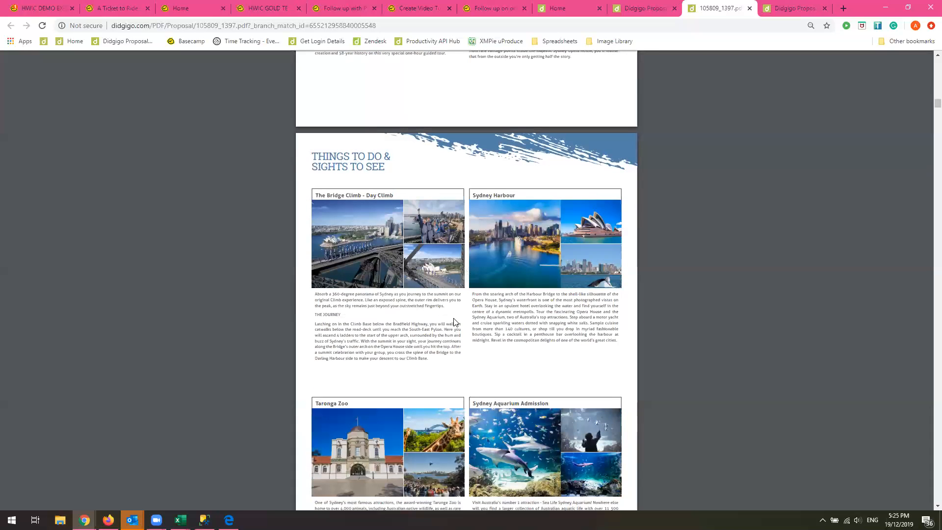
pyautogui.scroll(-10, 453, 322)
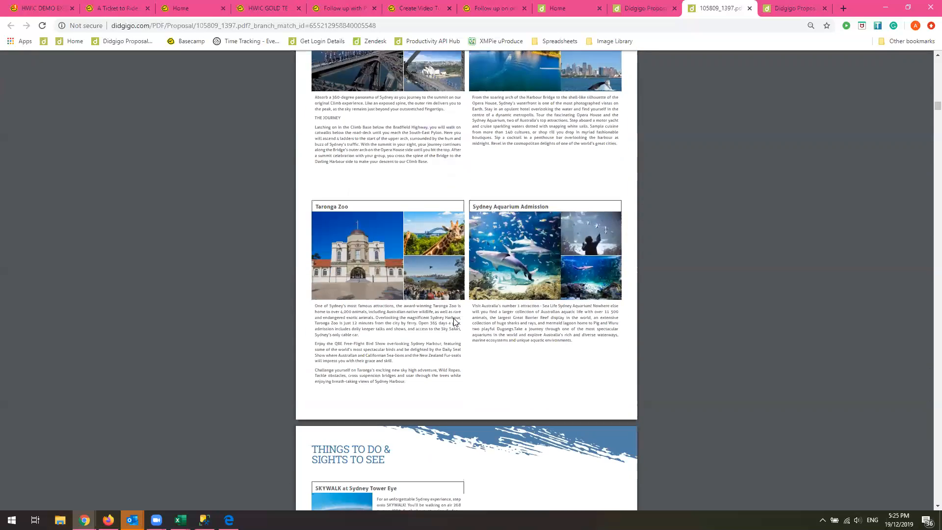
# Step: Examine the rental car, Sydney hotel and Sydney to Port Macquarie drive pages, plus the Port Macquarie sights and destination pages
pyautogui.scroll(-15, 455, 322)
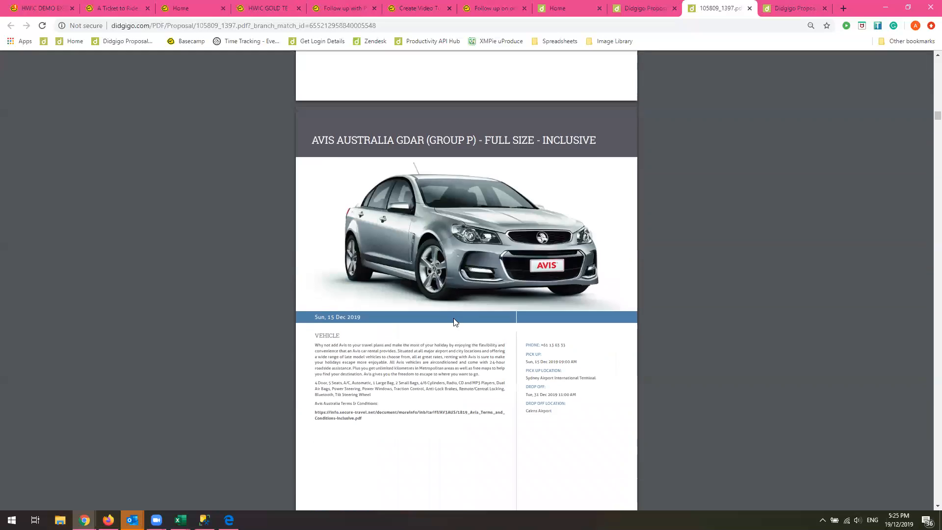
pyautogui.scroll(-5, 454, 322)
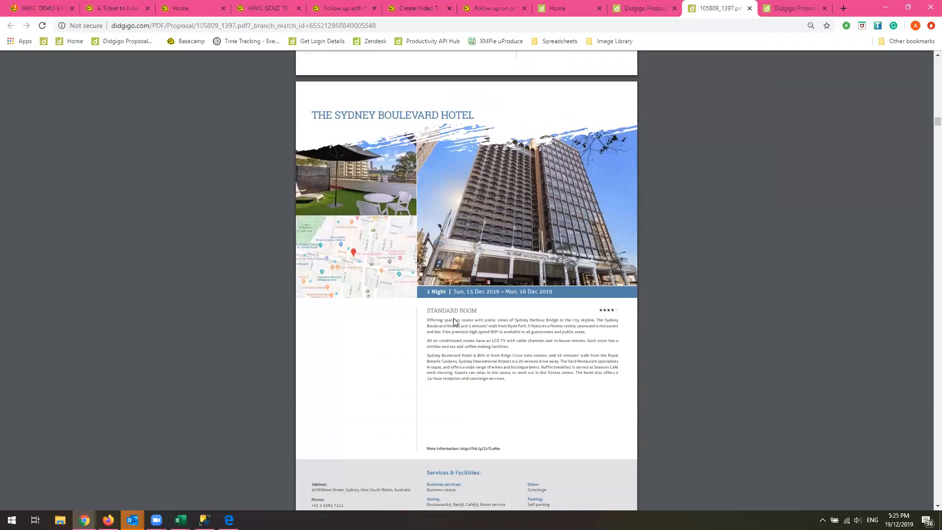
pyautogui.scroll(-9, 462, 266)
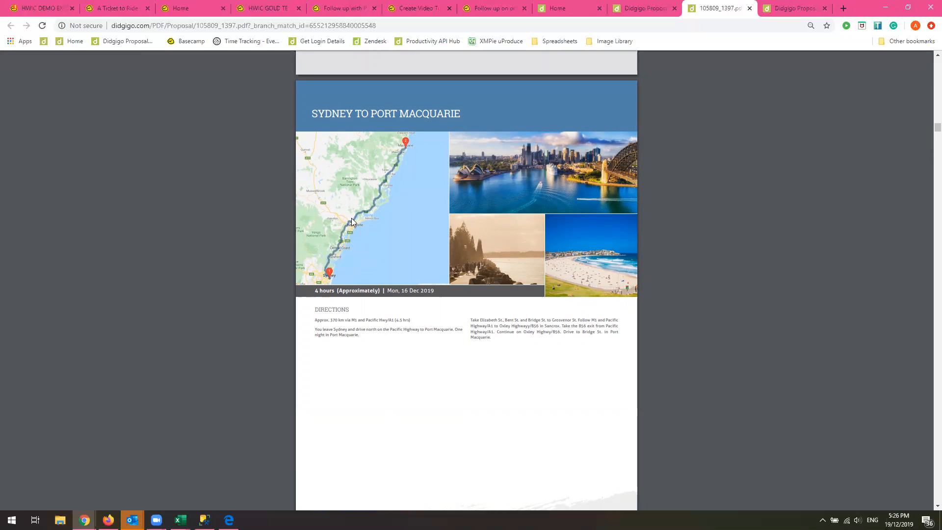
pyautogui.scroll(-5, 433, 316)
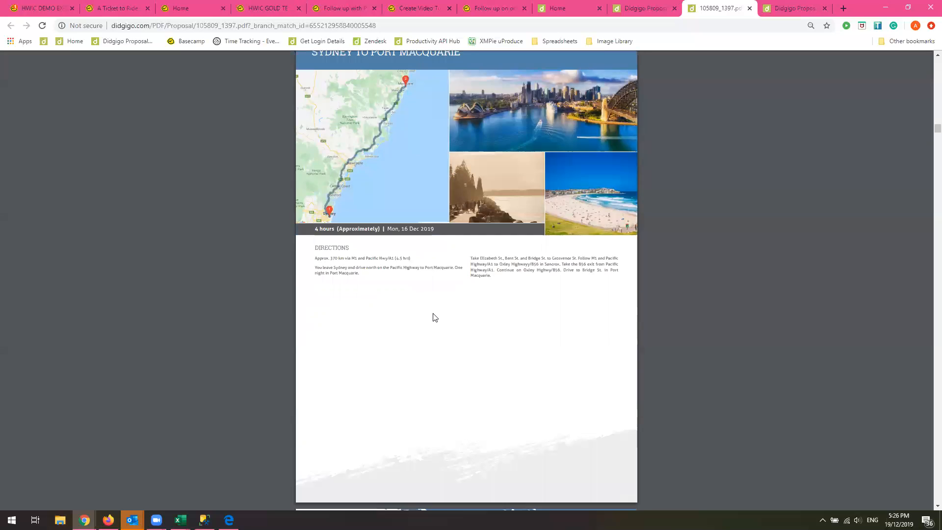
pyautogui.scroll(-3, 433, 318)
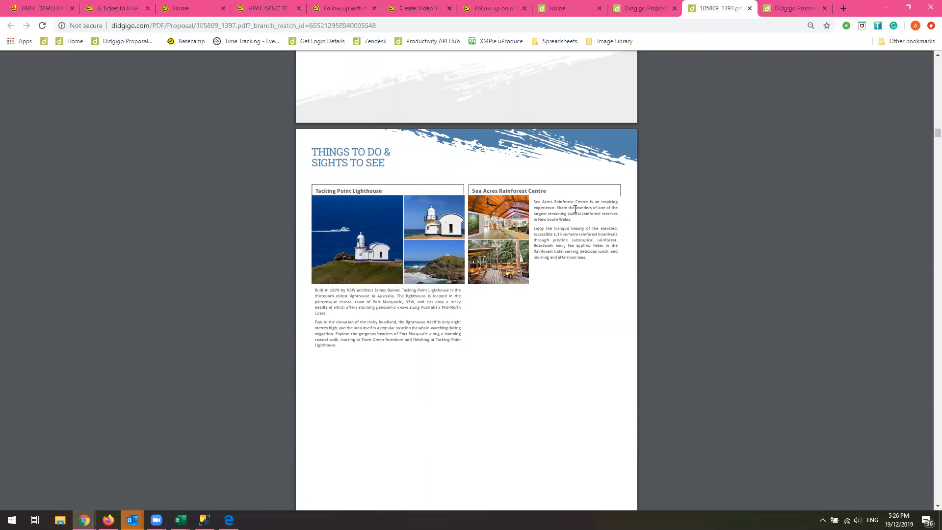
pyautogui.scroll(-1, 519, 332)
pyautogui.scroll(-10, 519, 333)
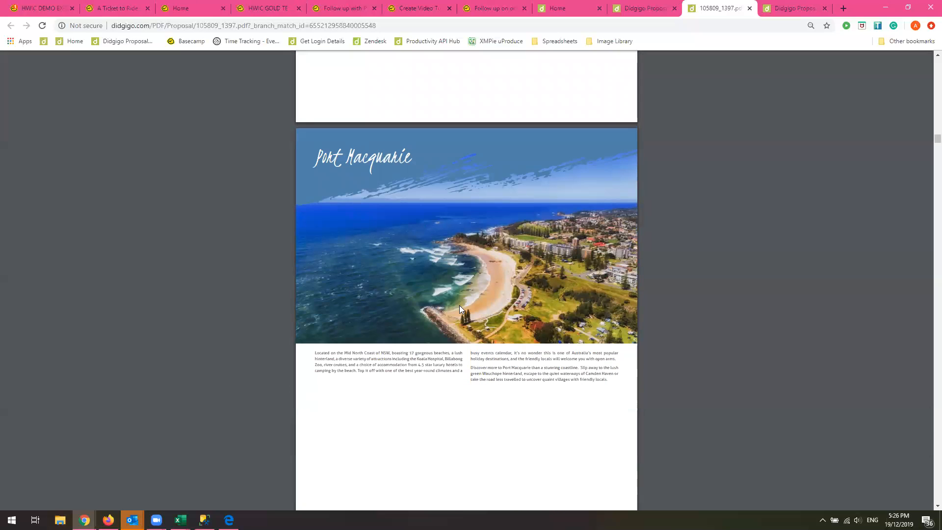
pyautogui.scroll(8, 477, 300)
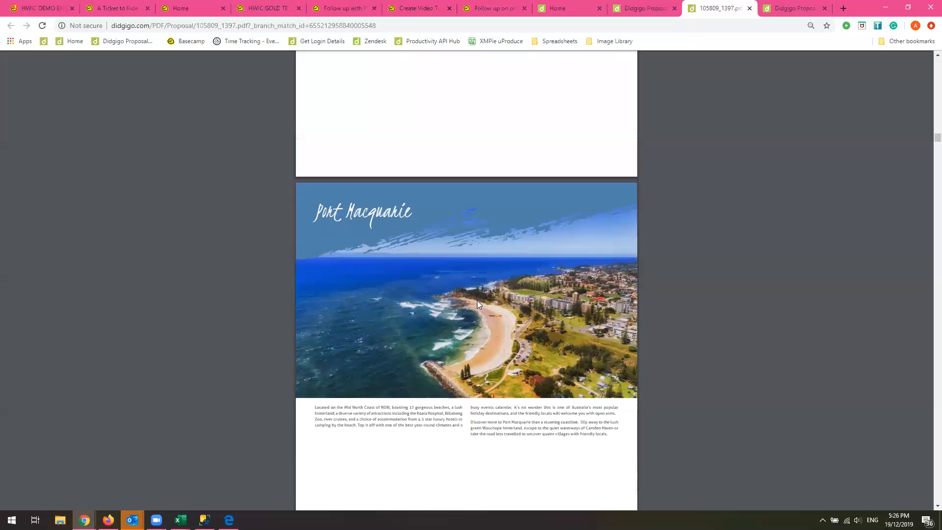
pyautogui.scroll(1, 477, 304)
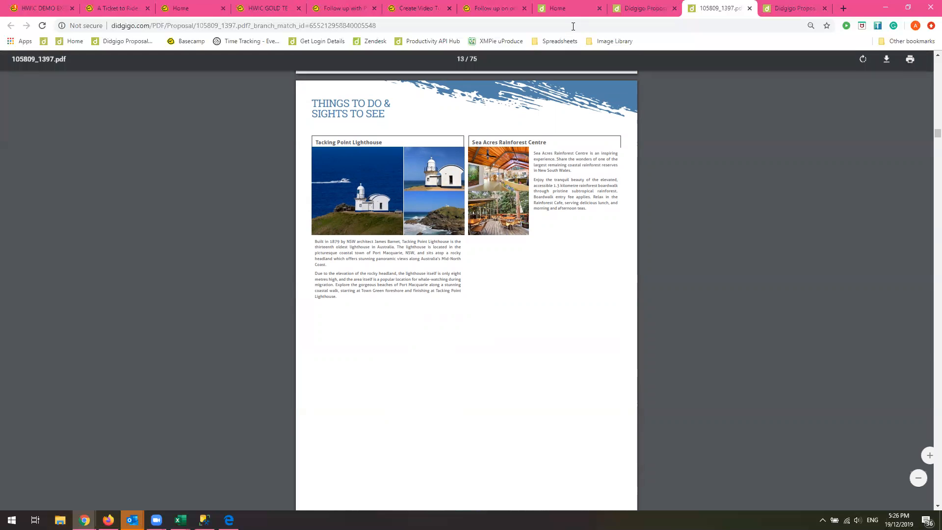
# Step: Switch to the Didgigo proposal management site and log in with the prefilled account credentials
pyautogui.click(564, 8)
pyautogui.click(694, 63)
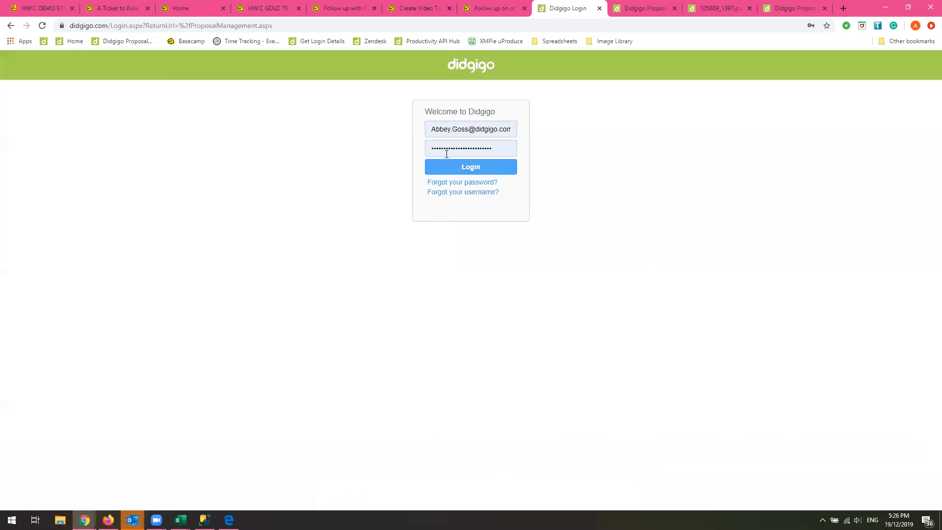
pyautogui.click(490, 169)
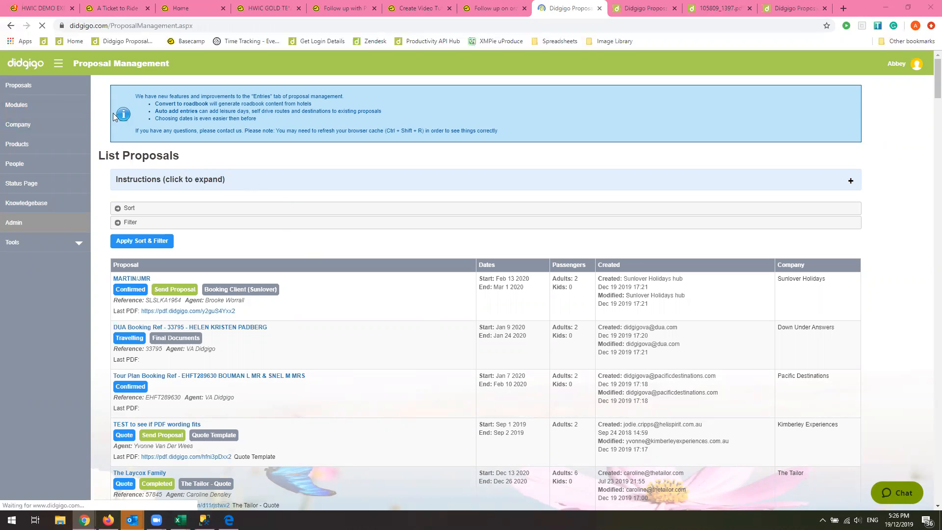
# Step: Start a new proposal and title it "Australia Roadbook Test"
pyautogui.click(30, 87)
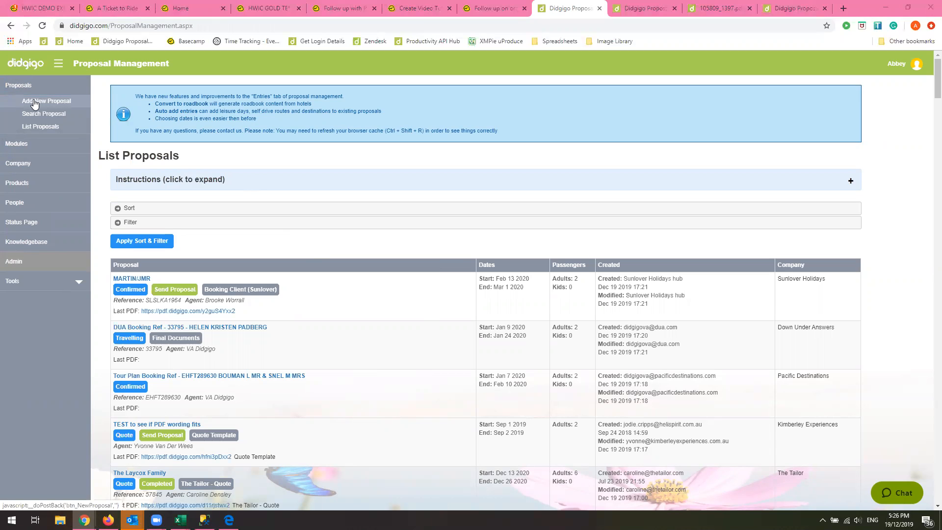
pyautogui.click(34, 102)
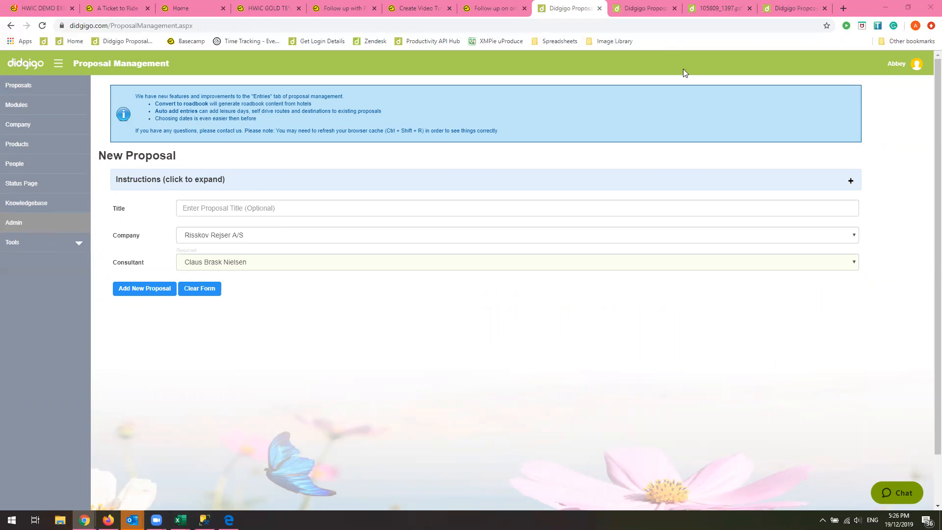
pyautogui.click(244, 207)
pyautogui.write('Aus')
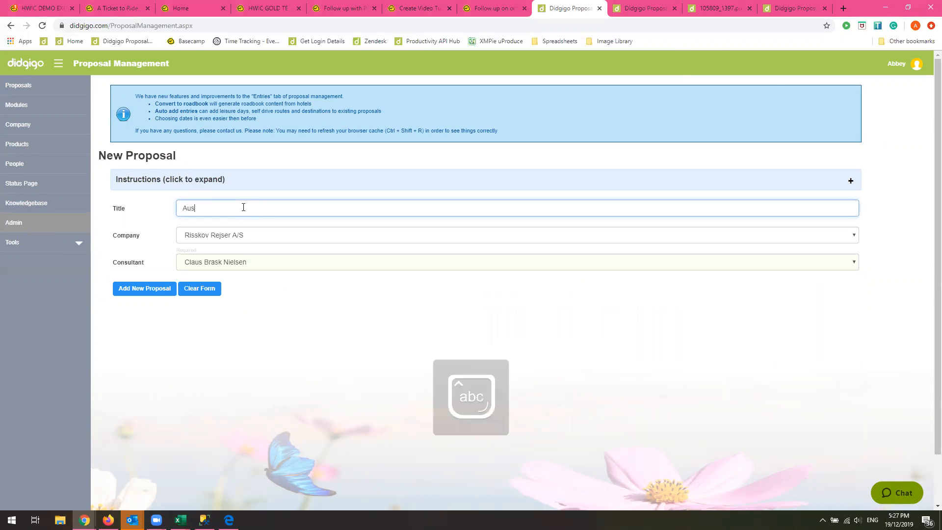
pyautogui.write('tralia R')
pyautogui.press('capslock')
pyautogui.write('oadbook Test')
# Step: Set the company to Didgigo Demo - Roadbooks, add the new proposal and open it for editing
pyautogui.press('Tab')
pyautogui.write('didgigo d')
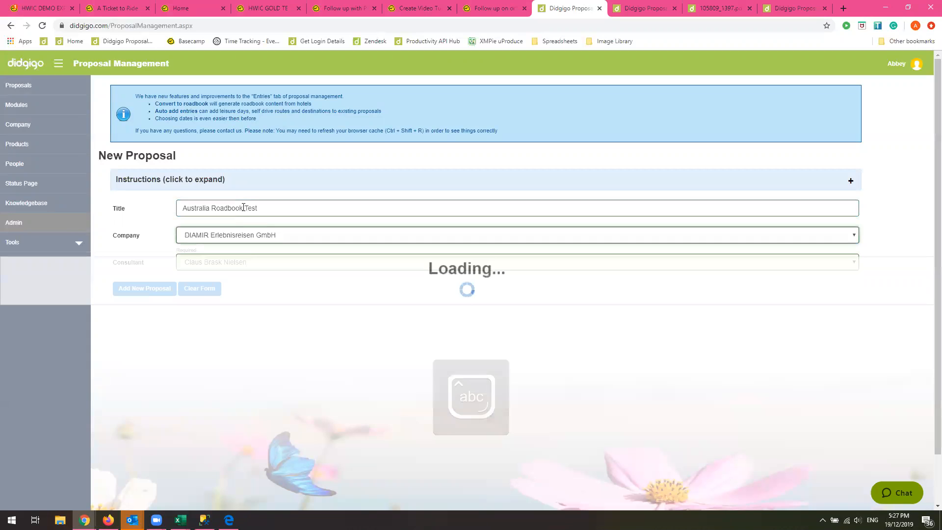
pyautogui.press('Down')
pyautogui.press('Down')
pyautogui.press('Down')
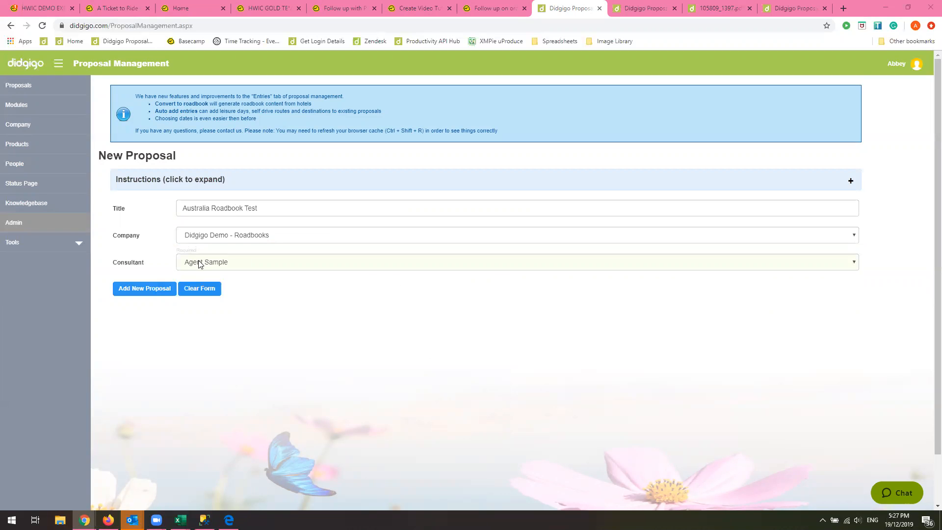
pyautogui.click(150, 289)
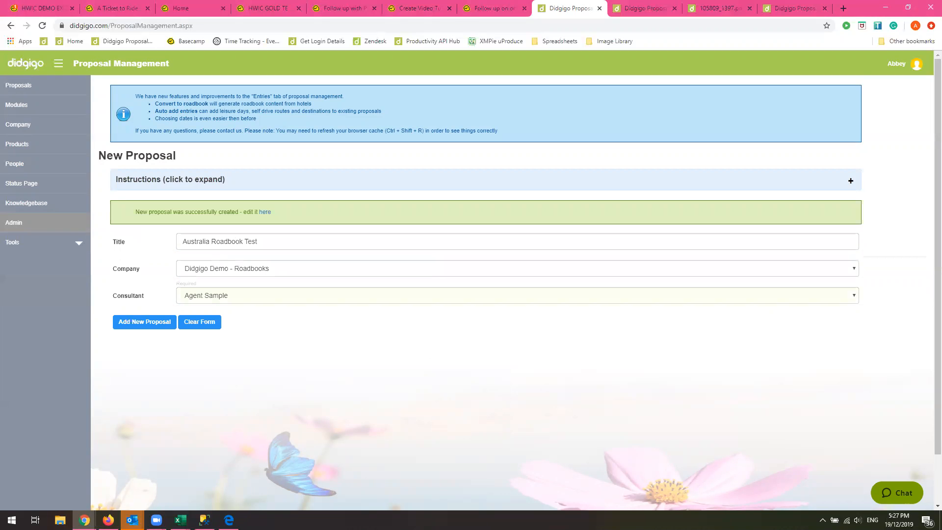
pyautogui.click(268, 214)
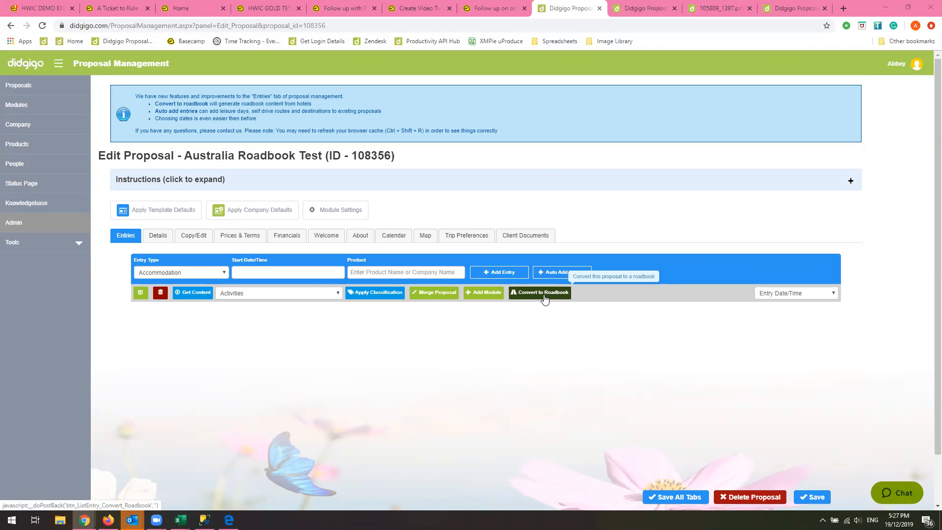
# Step: Set up a new Transport entry starting Dec 01 2019 at 10:00
pyautogui.click(206, 273)
pyautogui.click(164, 328)
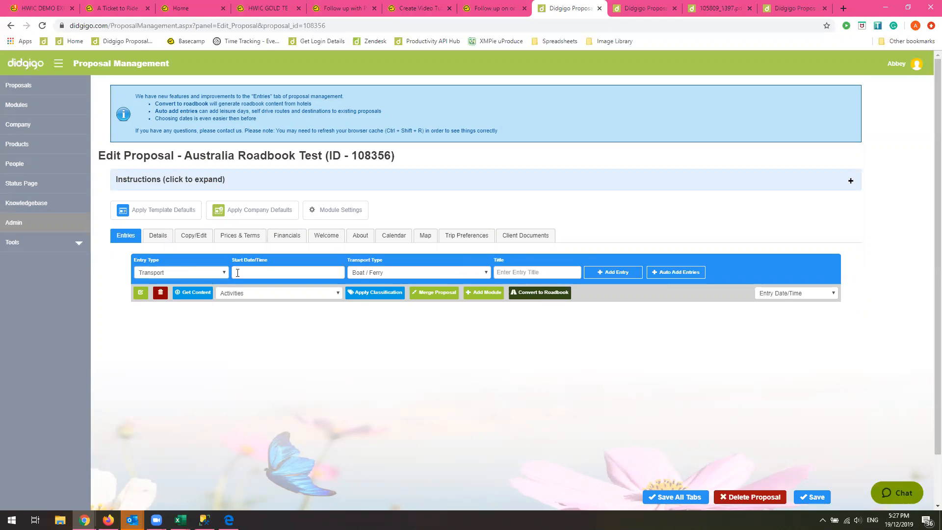
pyautogui.click(282, 273)
pyautogui.click(242, 319)
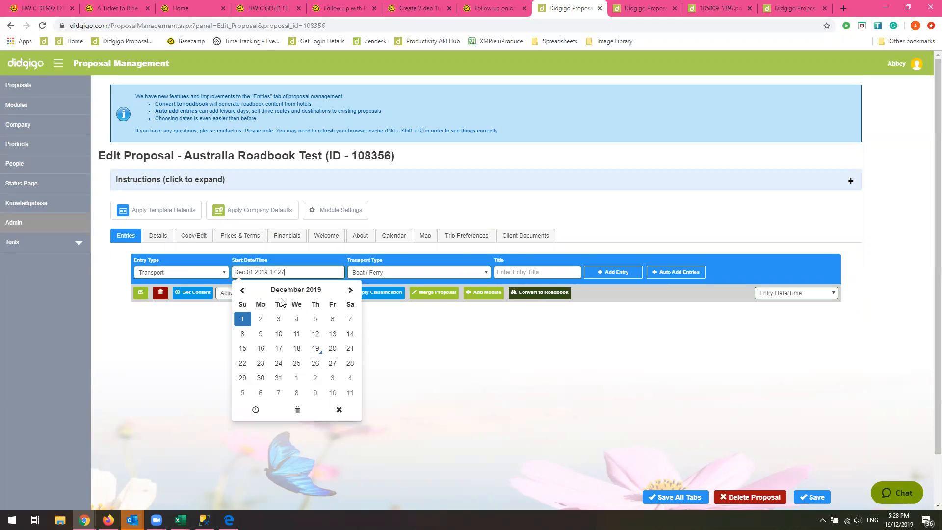
pyautogui.click(255, 410)
pyautogui.click(256, 361)
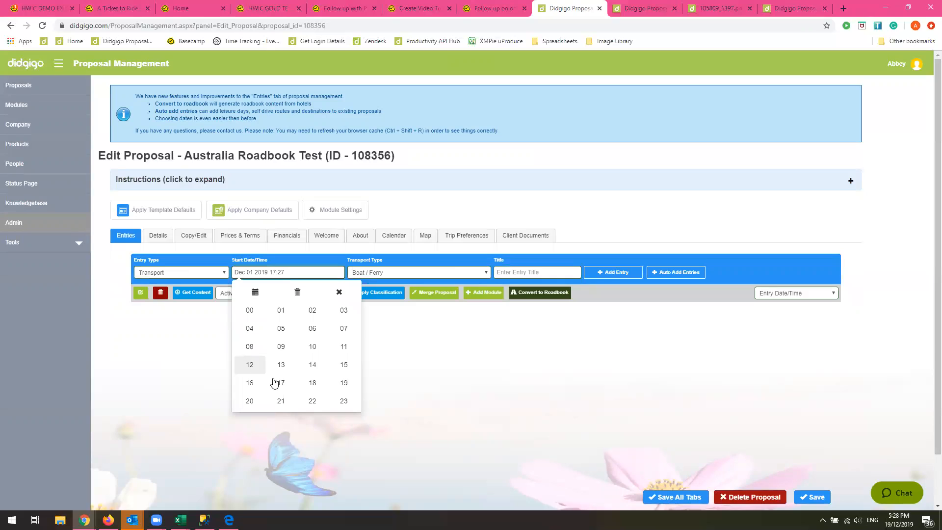
pyautogui.click(313, 347)
pyautogui.click(337, 357)
pyautogui.click(252, 318)
# Step: Make the transport a Flight titled "Cairns - Sydney" and add the entry to the proposal
pyautogui.click(383, 274)
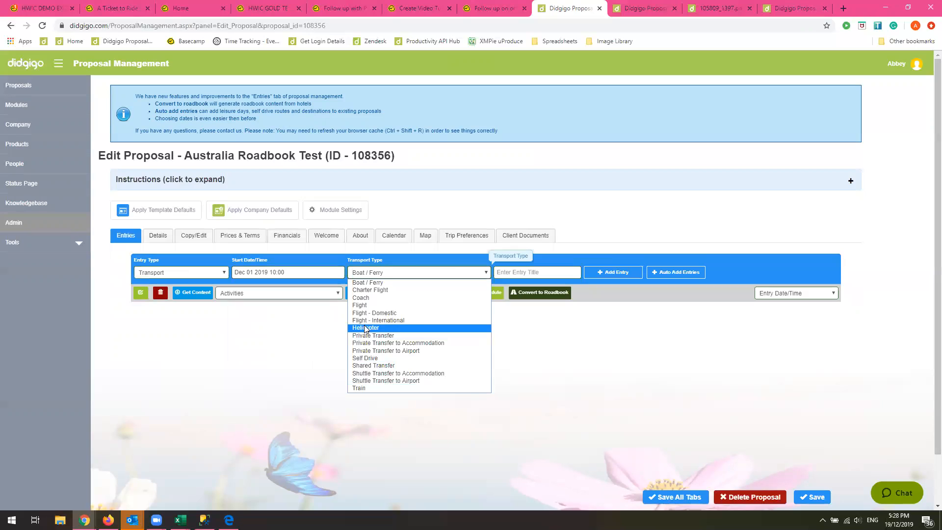
pyautogui.click(364, 306)
pyautogui.click(534, 273)
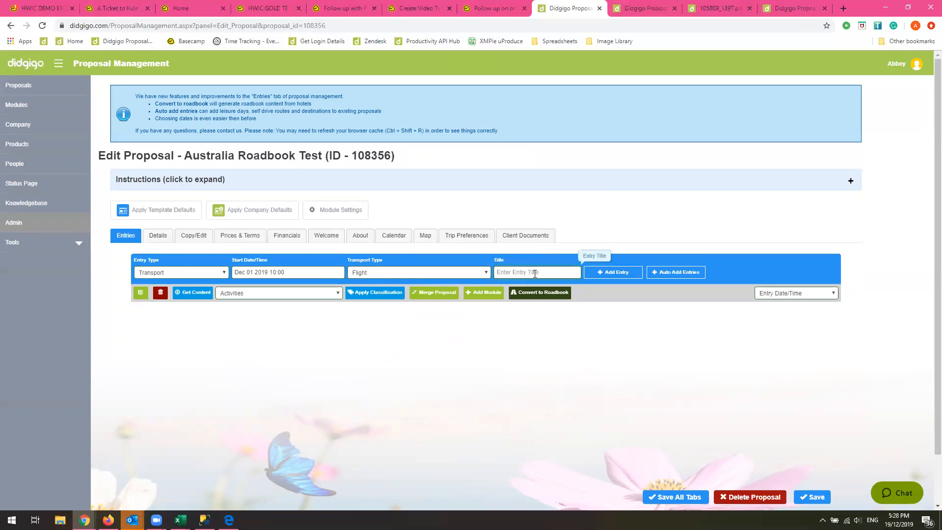
pyautogui.write('S')
pyautogui.press('BackSpace')
pyautogui.write('Cairns -')
pyautogui.press('capslock')
pyautogui.write('S')
pyautogui.press('capslock')
pyautogui.write('ydney')
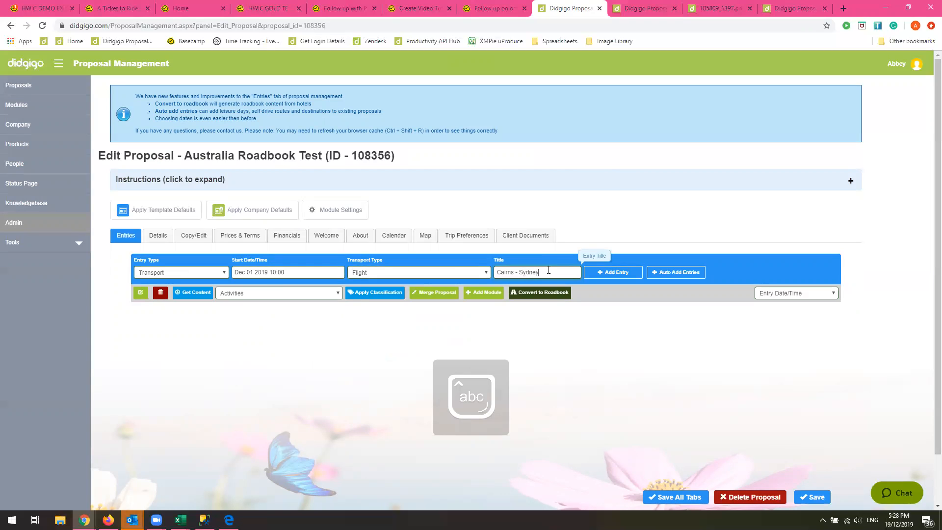
pyautogui.click(610, 270)
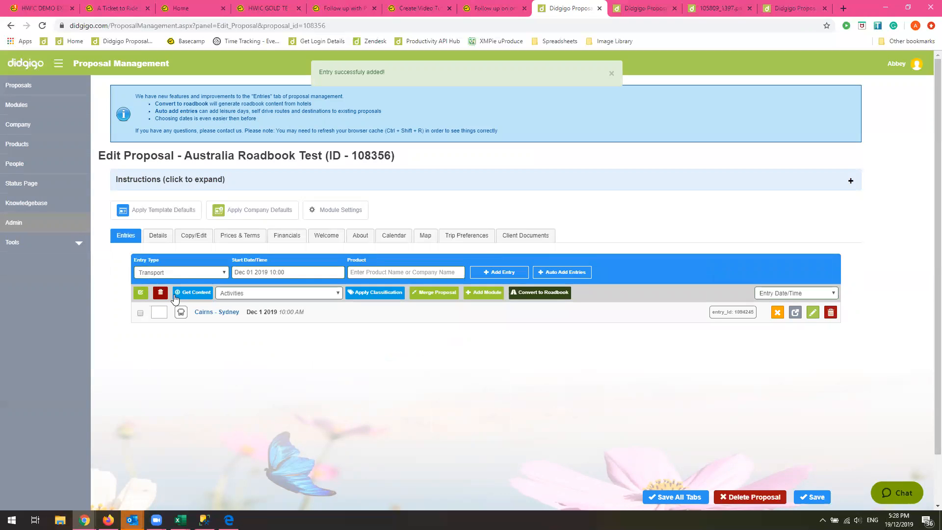
# Step: Set up a new Accommodation entry starting Dec 01 2019 at 11:00
pyautogui.click(185, 273)
pyautogui.click(179, 284)
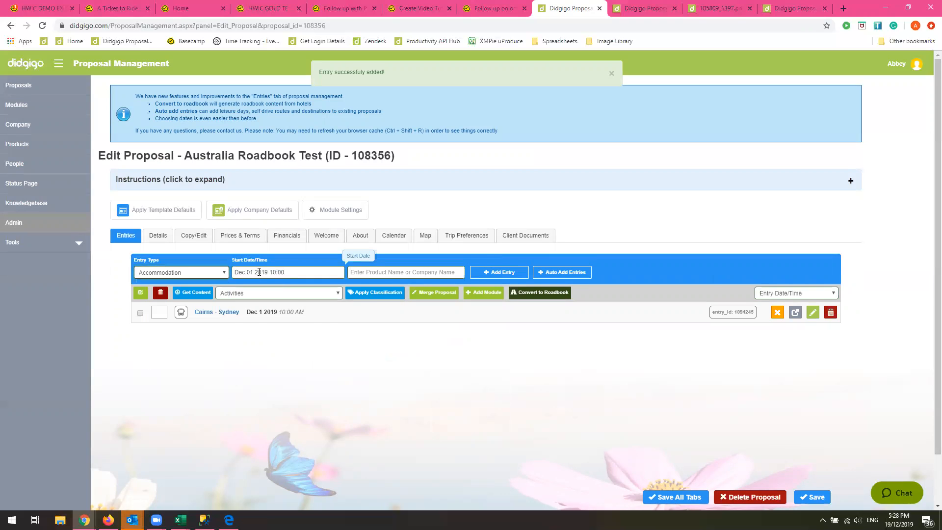
pyautogui.click(259, 272)
pyautogui.click(260, 392)
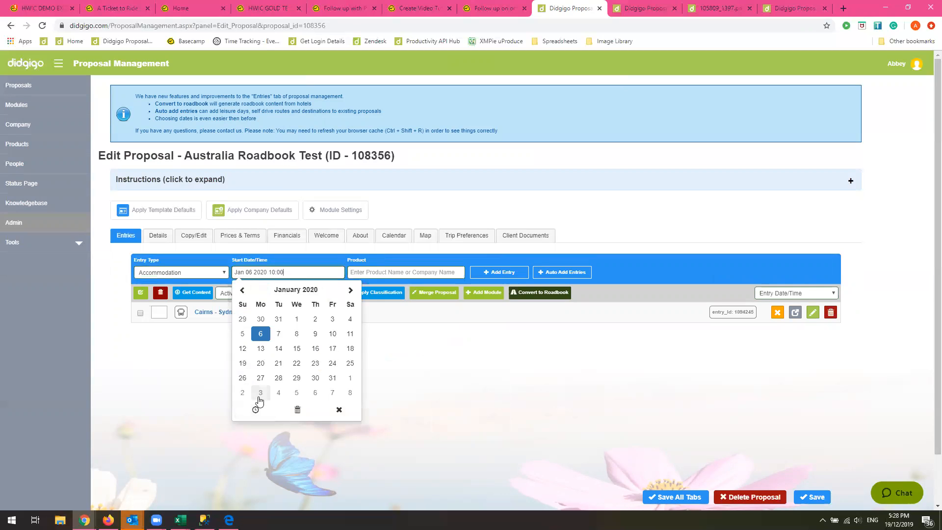
pyautogui.click(242, 290)
pyautogui.click(242, 319)
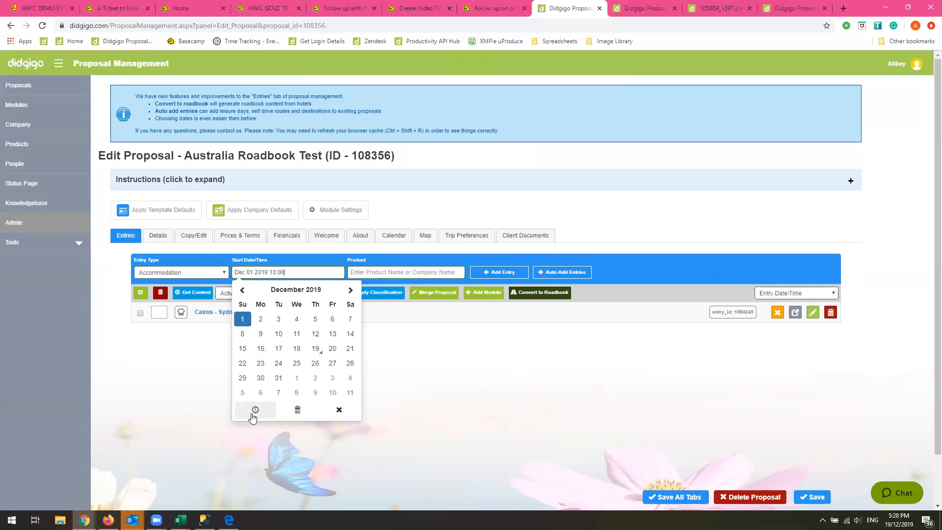
pyautogui.click(255, 409)
pyautogui.click(258, 363)
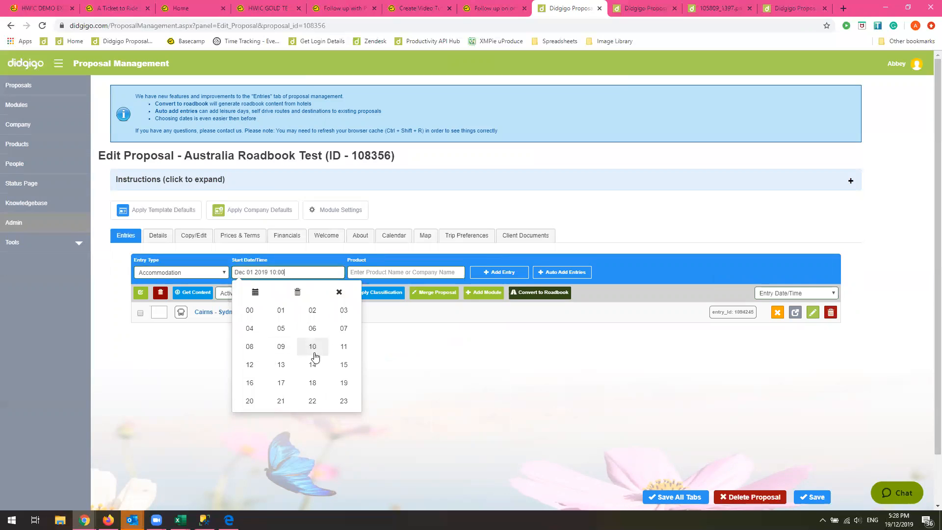
pyautogui.click(341, 349)
# Step: Choose Novotel Sydney on Darling Harbour with the Loft Suite option and add the accommodation entry
pyautogui.click(373, 273)
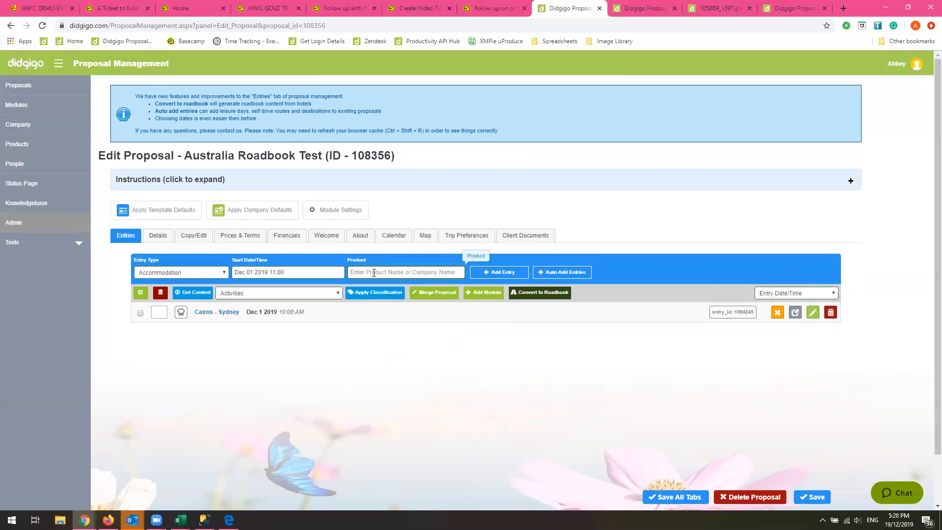
pyautogui.write('Novotel Sydney')
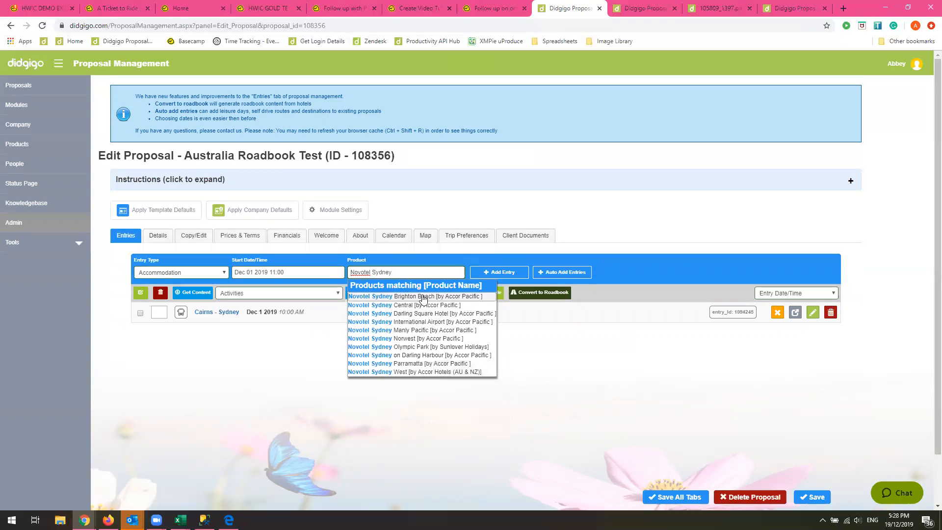
pyautogui.click(424, 355)
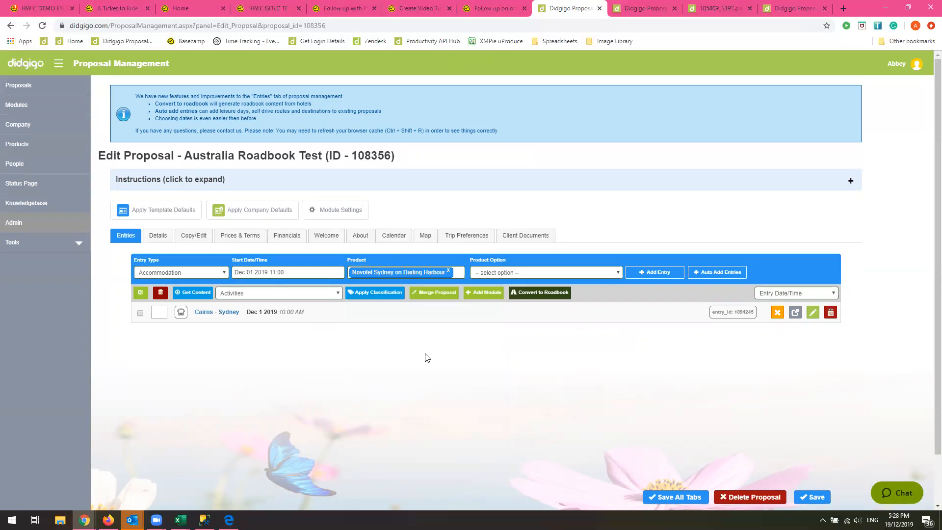
pyautogui.click(584, 269)
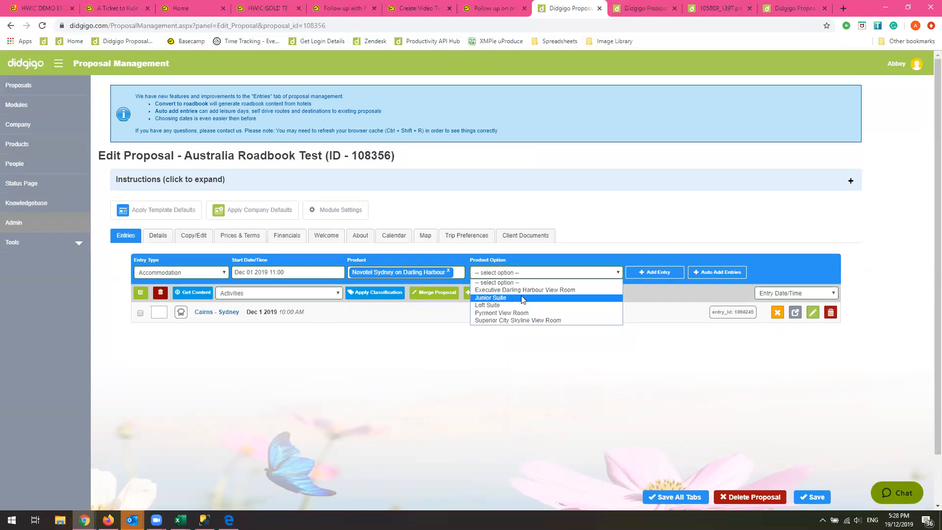
pyautogui.click(516, 305)
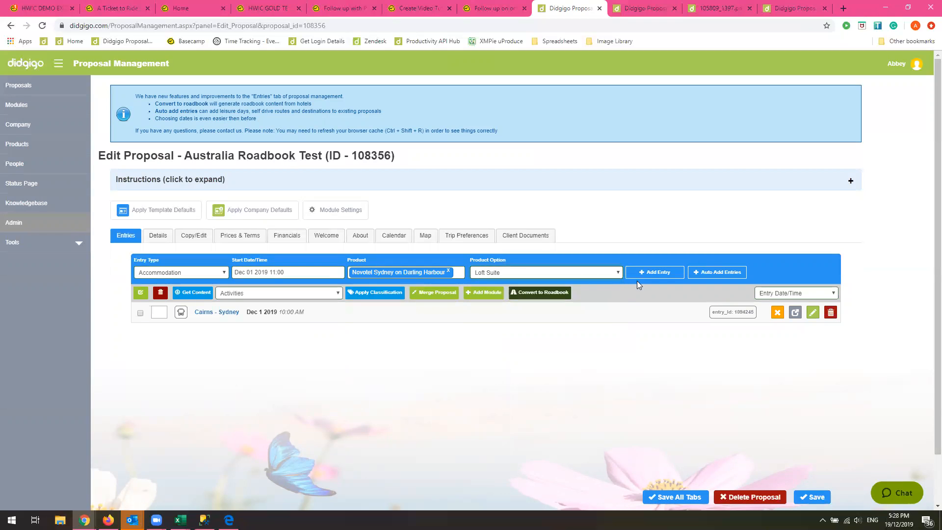
pyautogui.click(637, 277)
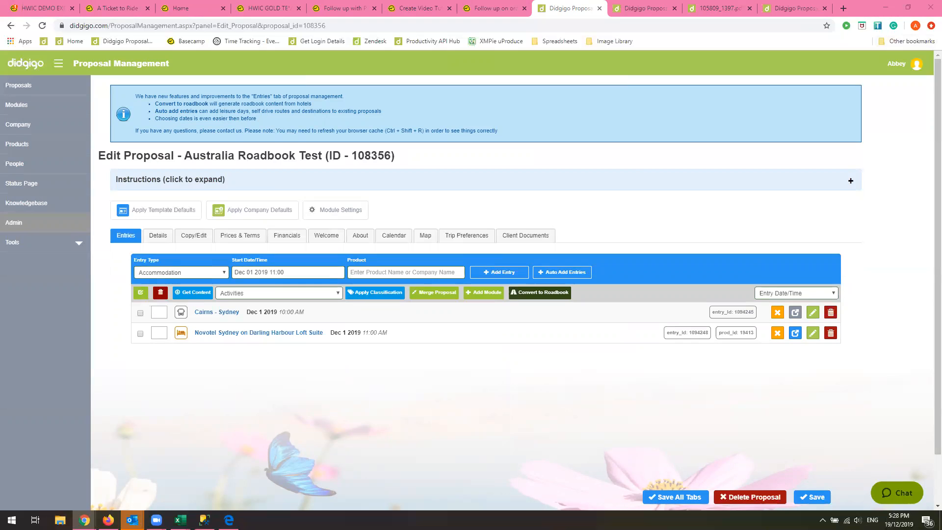
# Step: Set the Novotel Sydney entry's end date to Dec 03 2019 and save the entry
pyautogui.click(271, 272)
pyautogui.click(187, 344)
pyautogui.click(205, 336)
pyautogui.click(539, 365)
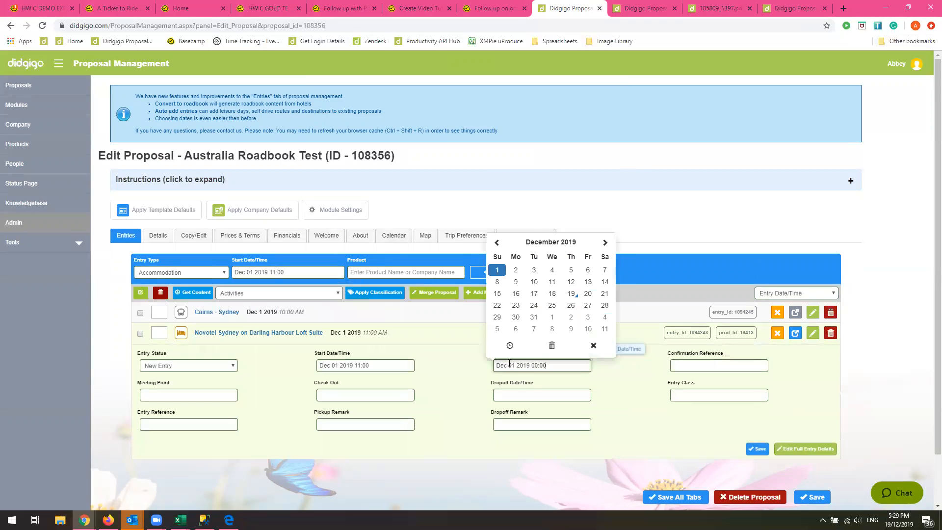
pyautogui.click(534, 270)
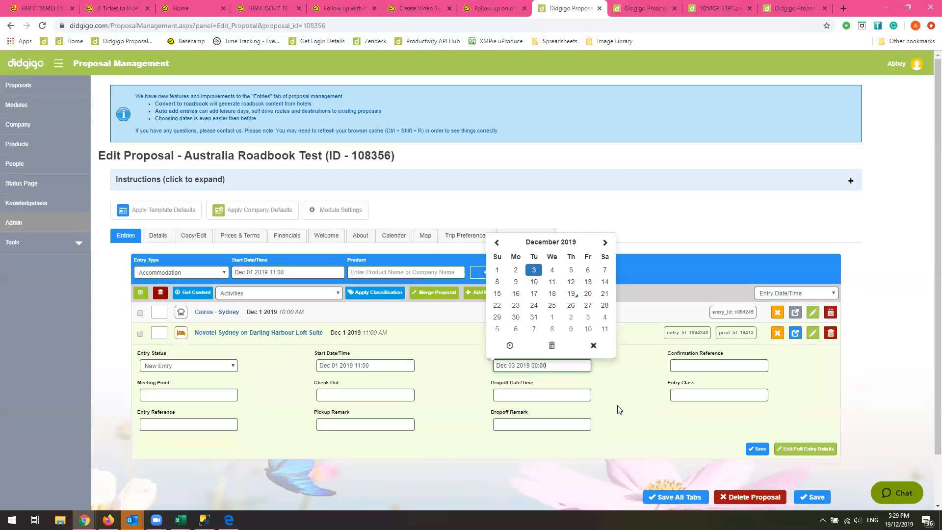
pyautogui.click(757, 448)
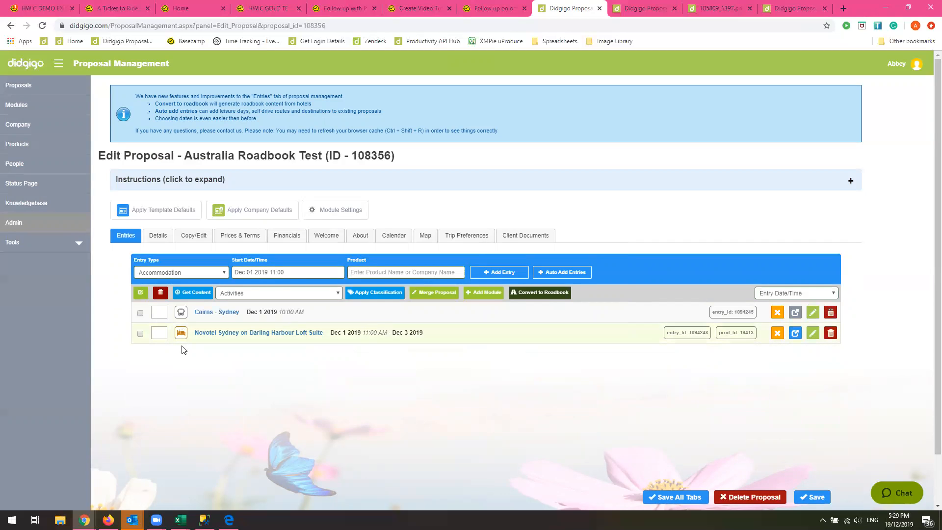
# Step: Add a Mercure Centro Port Macquarie accommodation entry starting Dec 03 2019 at 11:00 with the Superior Queen option
pyautogui.click(248, 273)
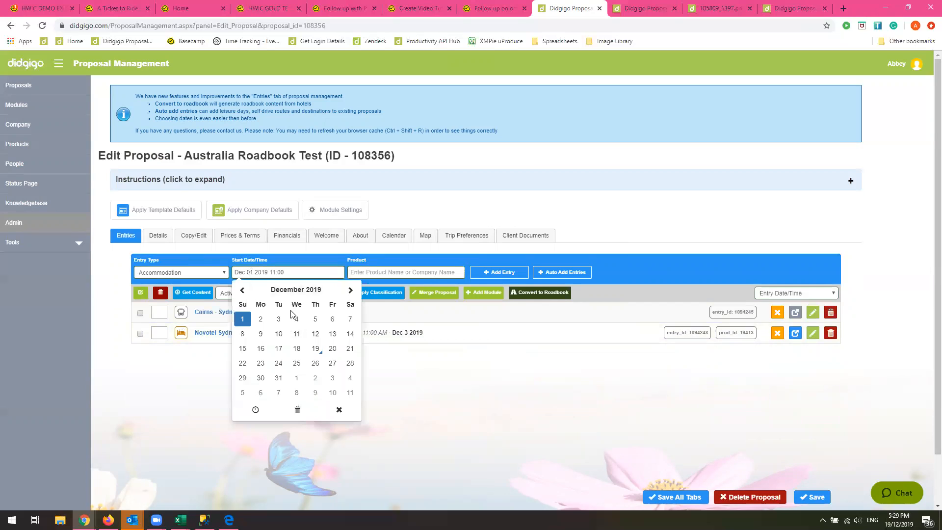
pyautogui.click(278, 319)
pyautogui.click(376, 272)
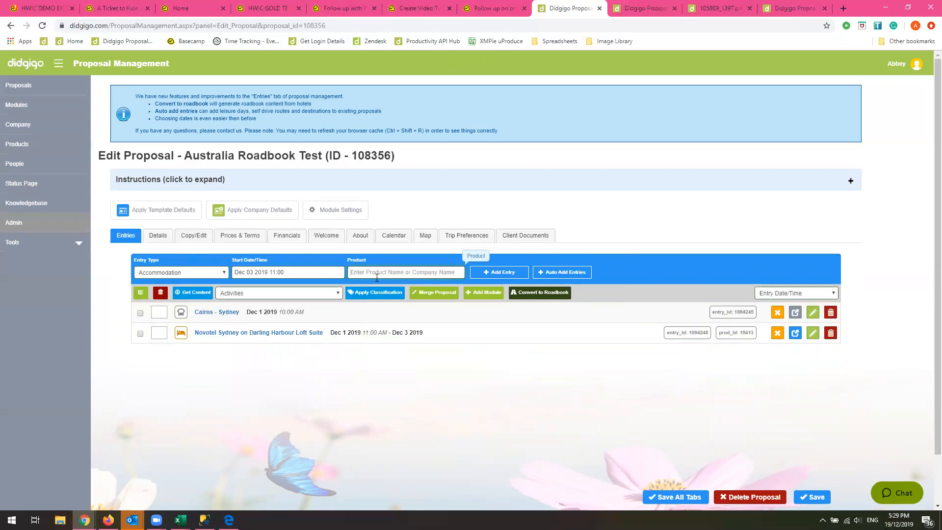
pyautogui.write('Mercure Centro Port')
pyautogui.click(397, 295)
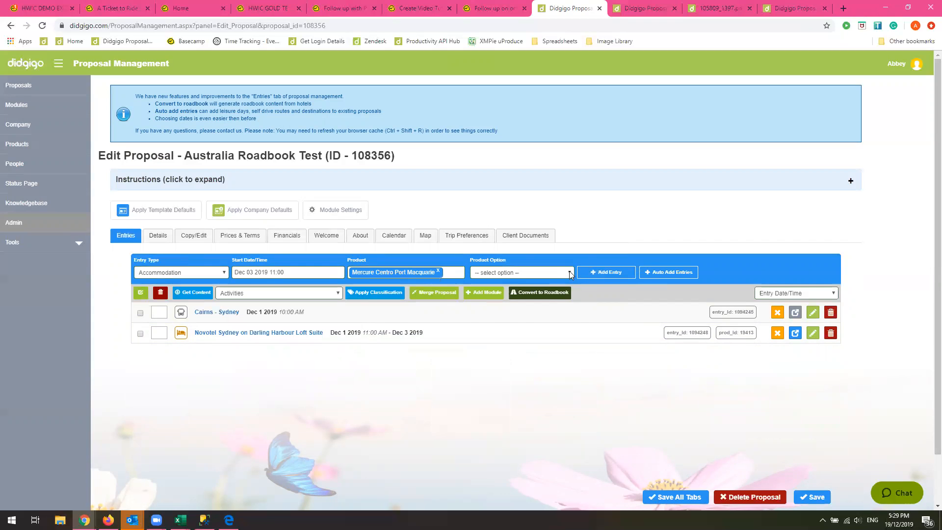
pyautogui.click(569, 270)
pyautogui.click(523, 315)
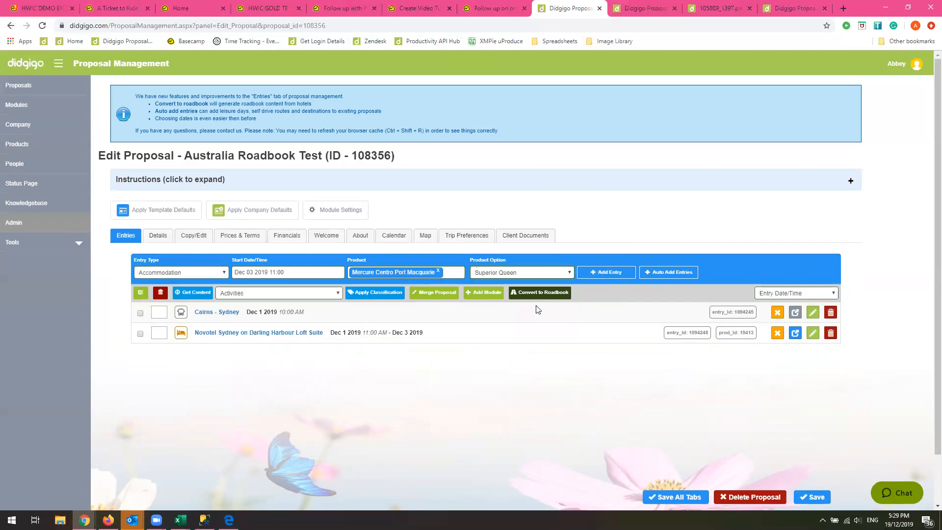
pyautogui.click(610, 273)
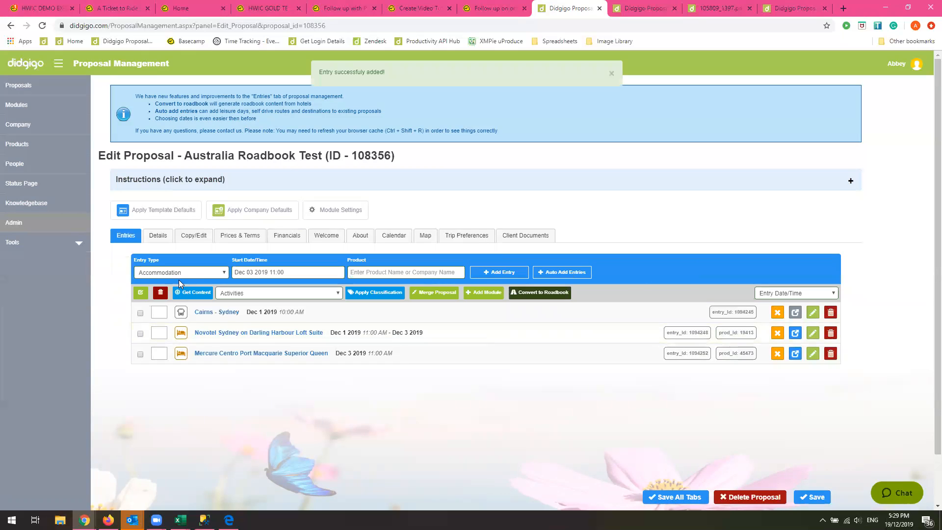
# Step: Add a Byron Bay Hotel & Apartment accommodation entry starting Dec 05 2019 at 11:00 with the 3 Bedroom Apartment option
pyautogui.click(263, 272)
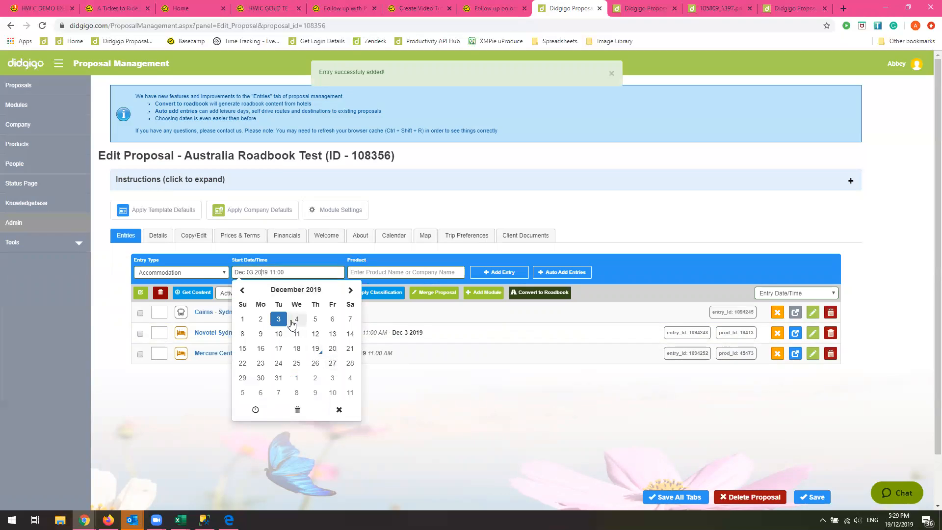
pyautogui.click(315, 323)
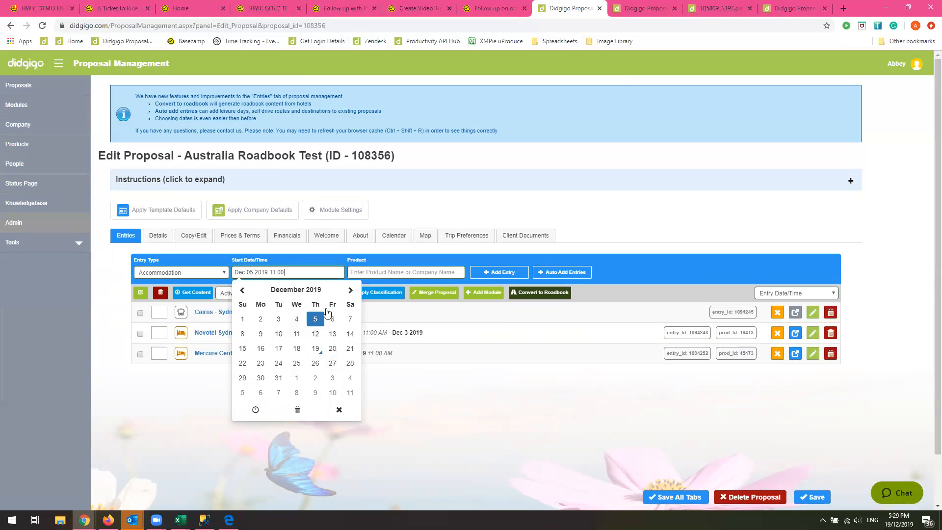
pyautogui.click(373, 275)
pyautogui.write('byron bay hotel')
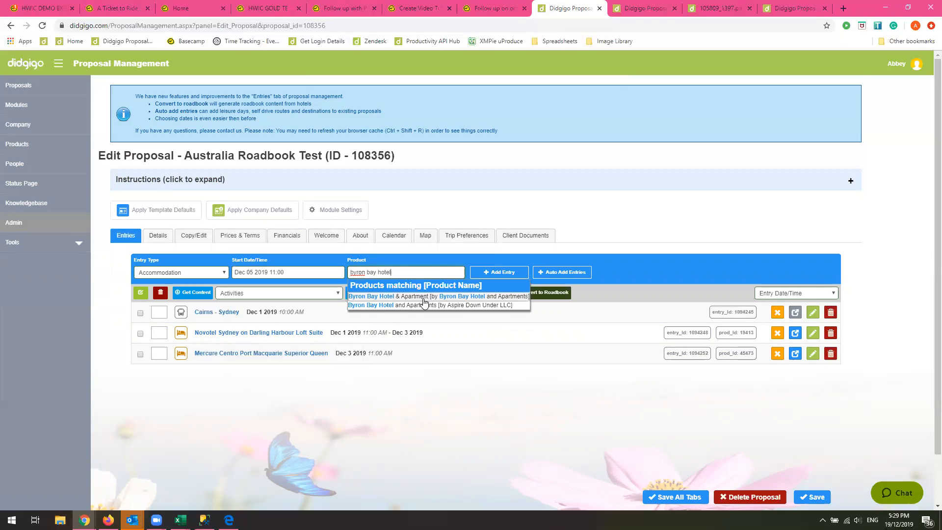
pyautogui.click(422, 296)
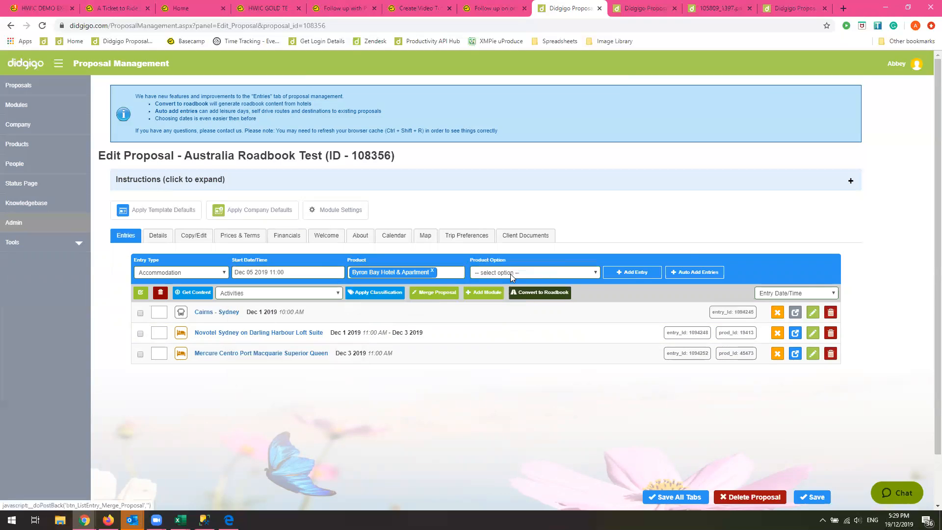
pyautogui.click(558, 272)
pyautogui.click(522, 320)
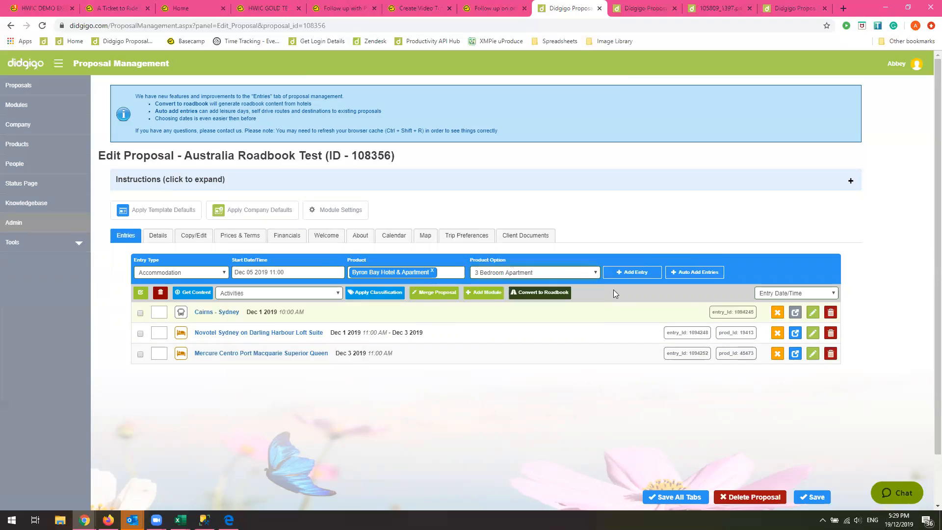
pyautogui.click(643, 271)
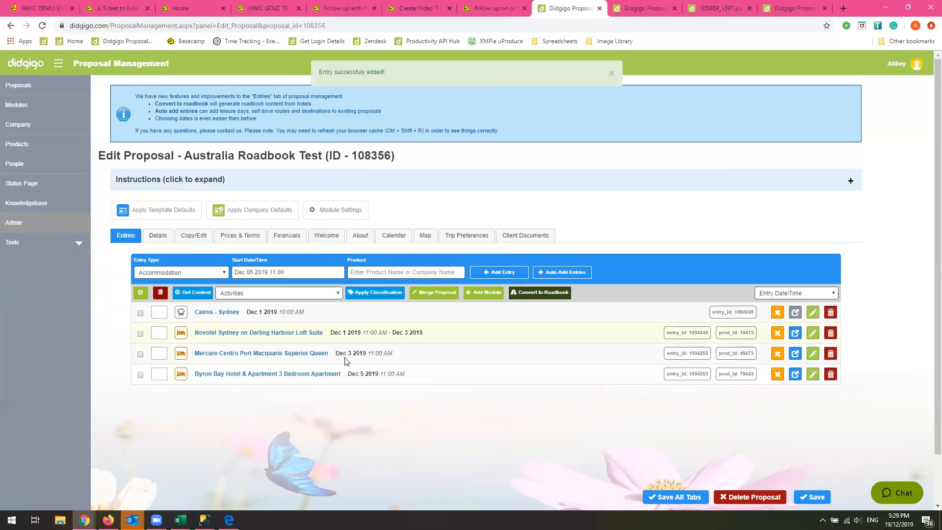
# Step: Set the Mercure Centro Port Macquarie entry's end date to Dec 05 2019 and save the entry
pyautogui.click(278, 357)
pyautogui.click(505, 385)
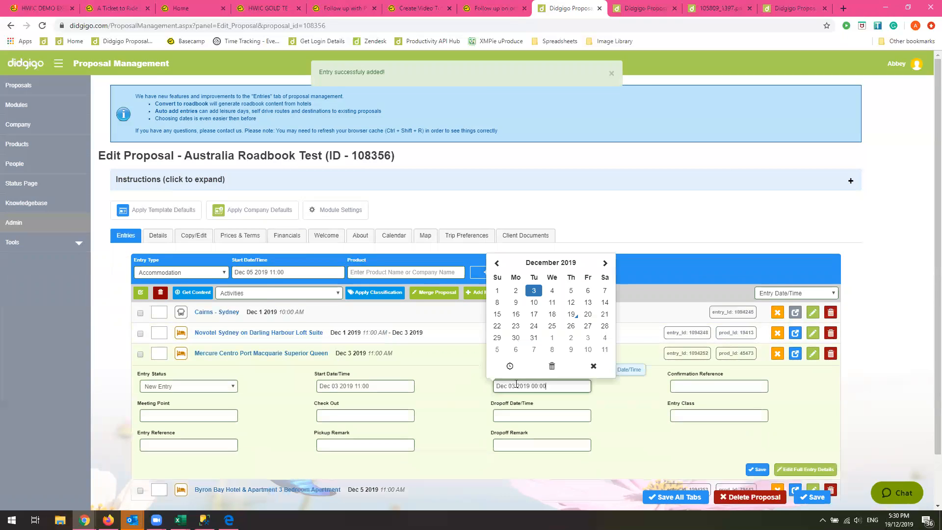
pyautogui.click(569, 287)
pyautogui.scroll(-1, 661, 419)
pyautogui.click(757, 413)
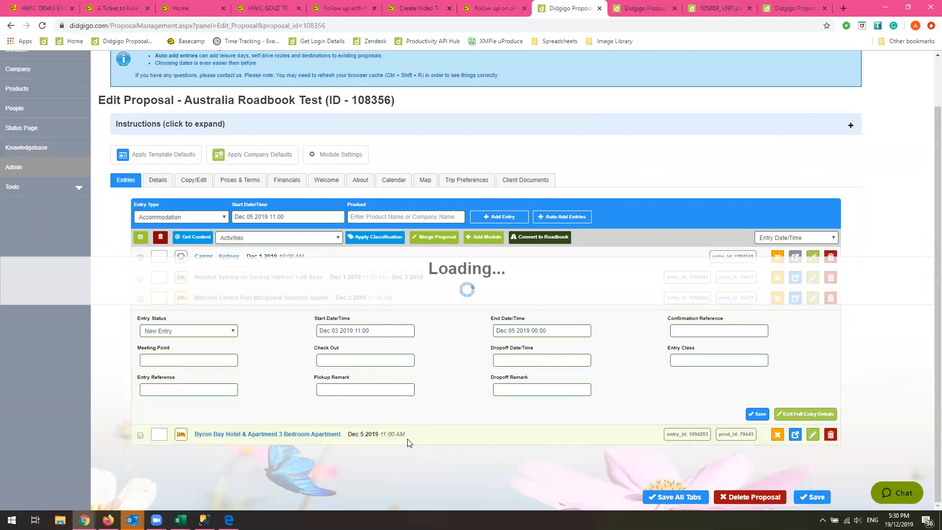
# Step: Set the Byron Bay Hotel & Apartment entry's end date to Dec 06 2019 and save the entry
pyautogui.click(297, 318)
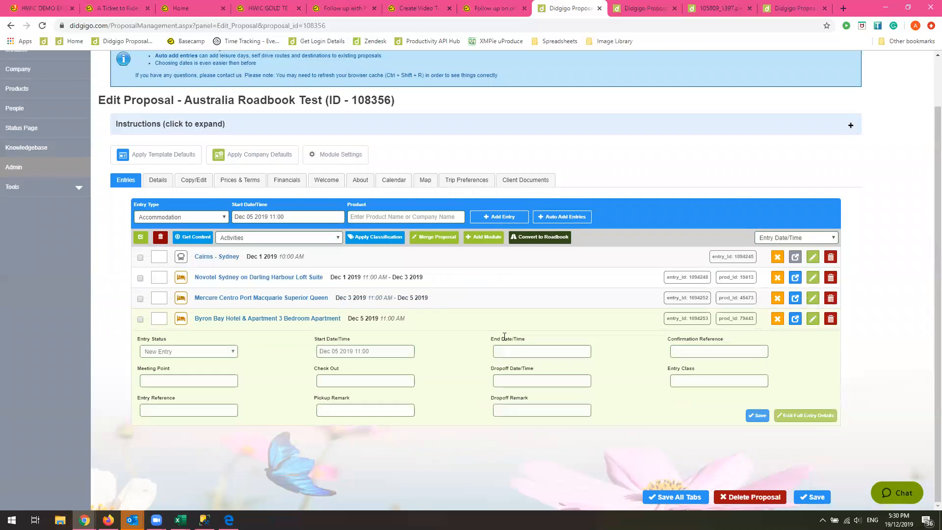
pyautogui.click(505, 350)
pyautogui.click(586, 256)
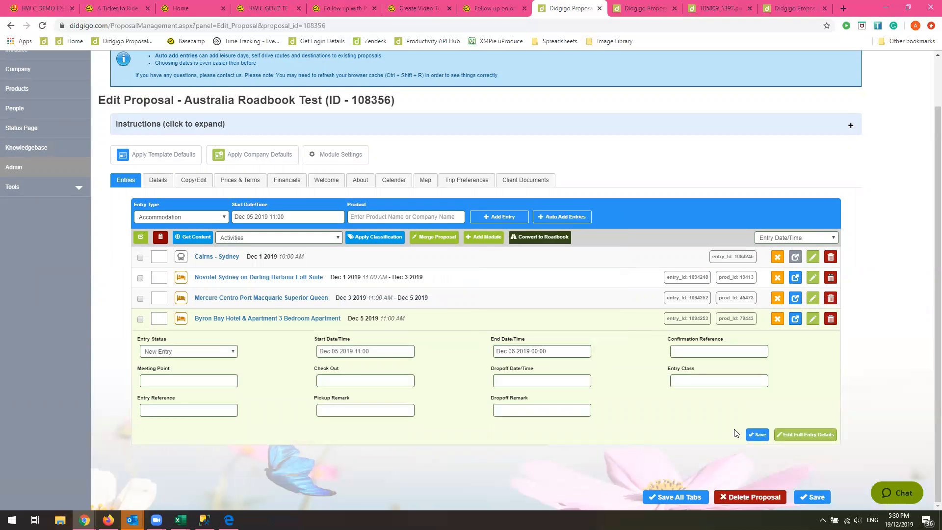
pyautogui.click(757, 434)
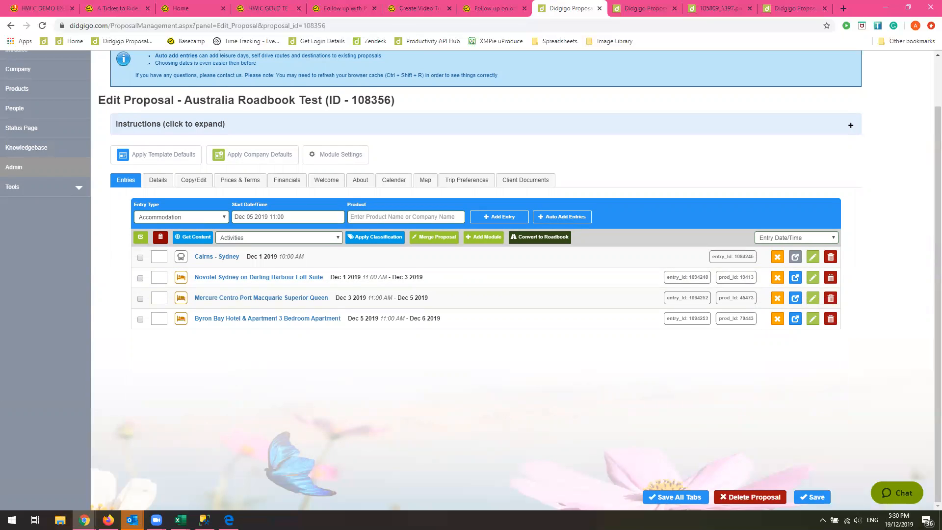
# Step: Add a Hotel Grand Chancellor Brisbane accommodation entry starting Dec 06 2019 at 11:00 with the Deluxe Room option
pyautogui.click(289, 218)
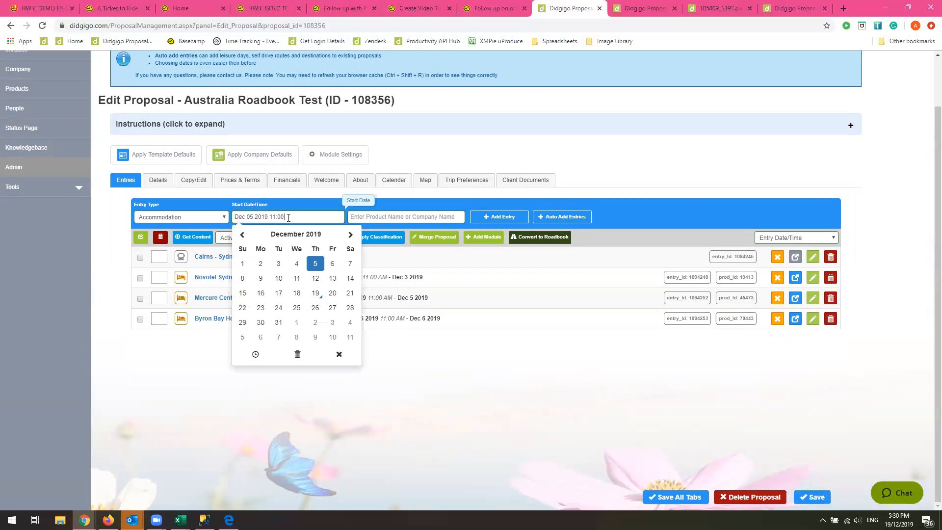
pyautogui.click(332, 265)
pyautogui.click(373, 216)
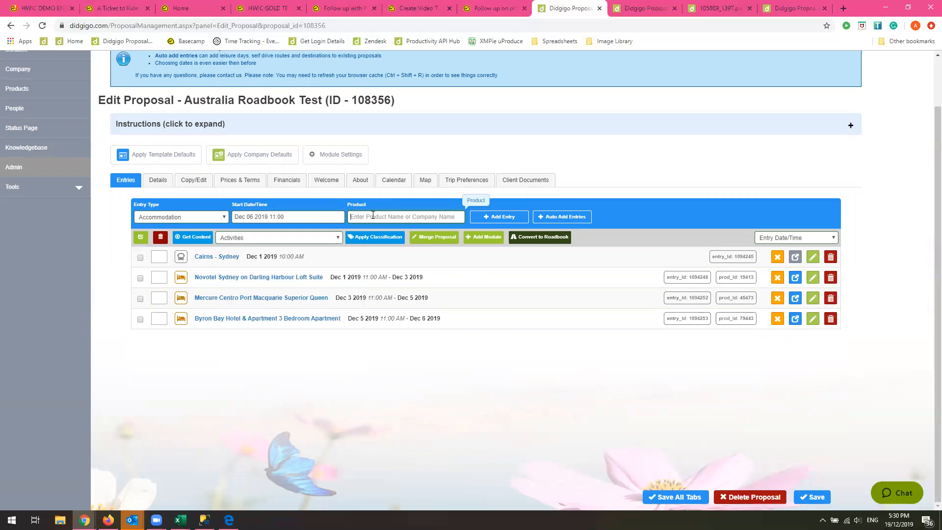
pyautogui.write('hotel grand chancellor br')
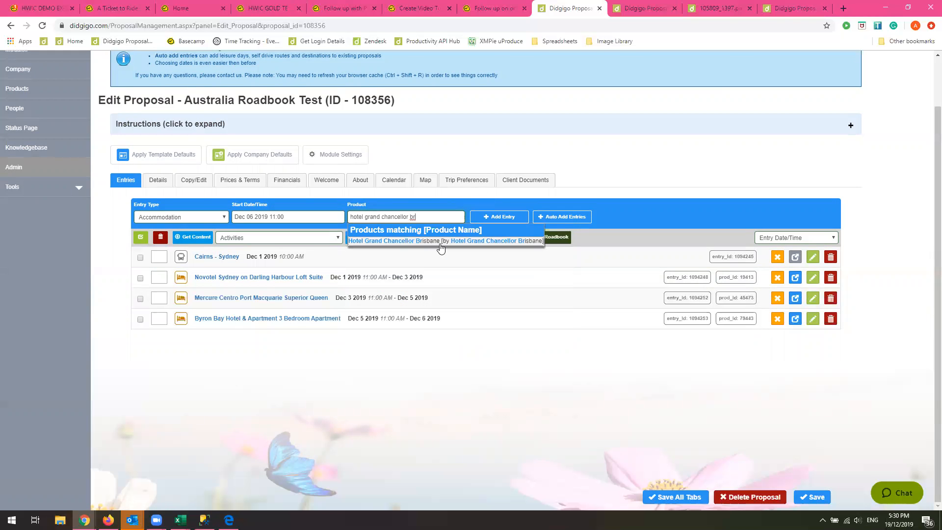
pyautogui.click(437, 244)
pyautogui.click(555, 216)
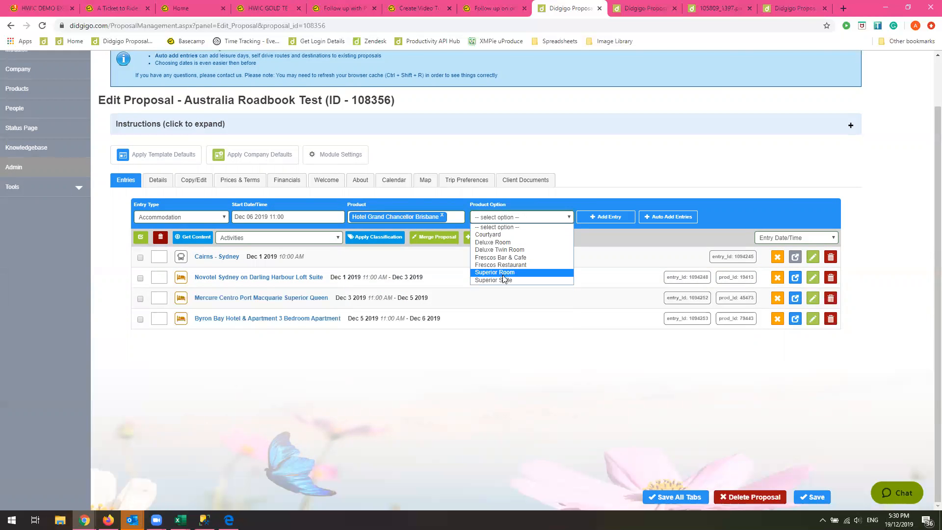
pyautogui.click(498, 242)
pyautogui.click(597, 219)
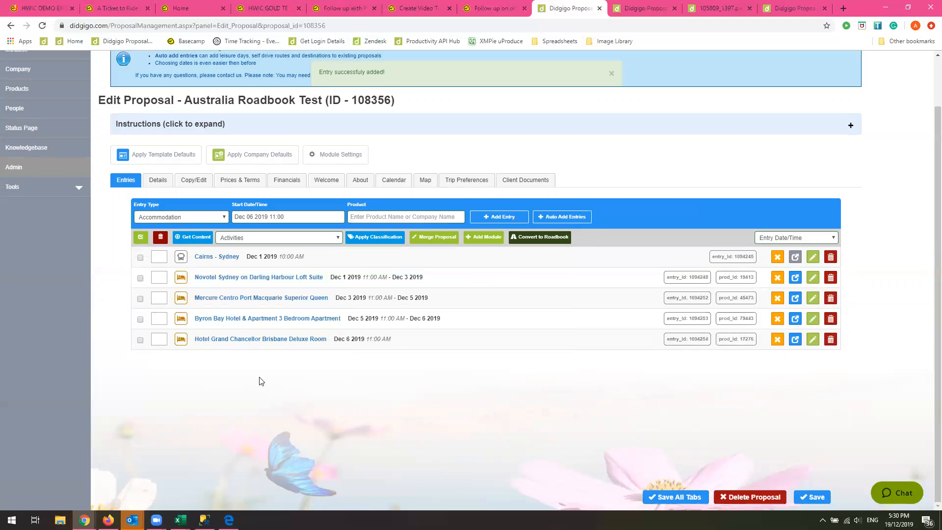
# Step: Set the Hotel Grand Chancellor Brisbane entry's end date to Dec 09 2019 and save the entry
pyautogui.click(284, 346)
pyautogui.click(541, 371)
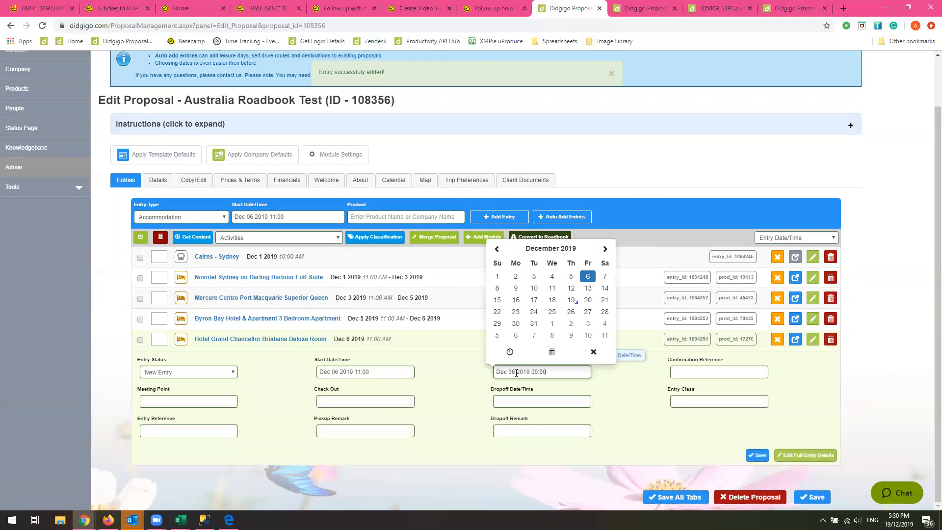
pyautogui.click(515, 288)
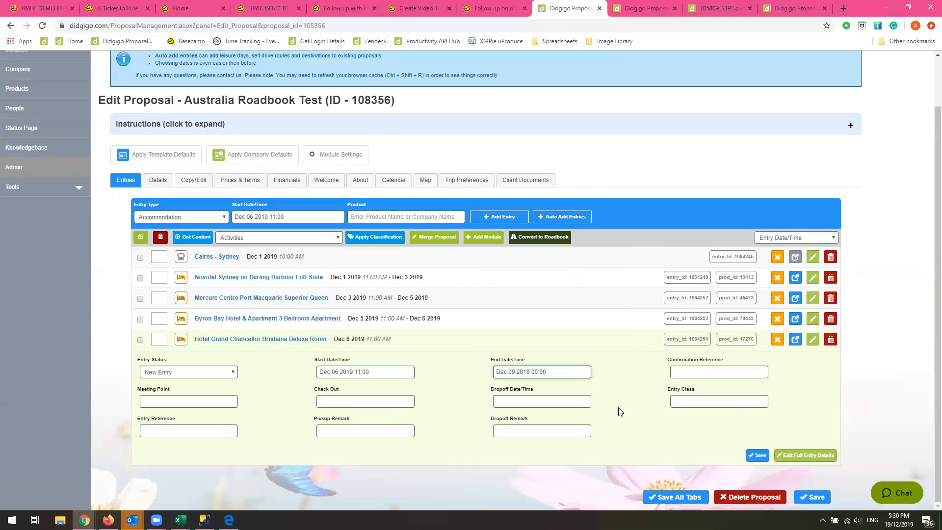
pyautogui.click(758, 455)
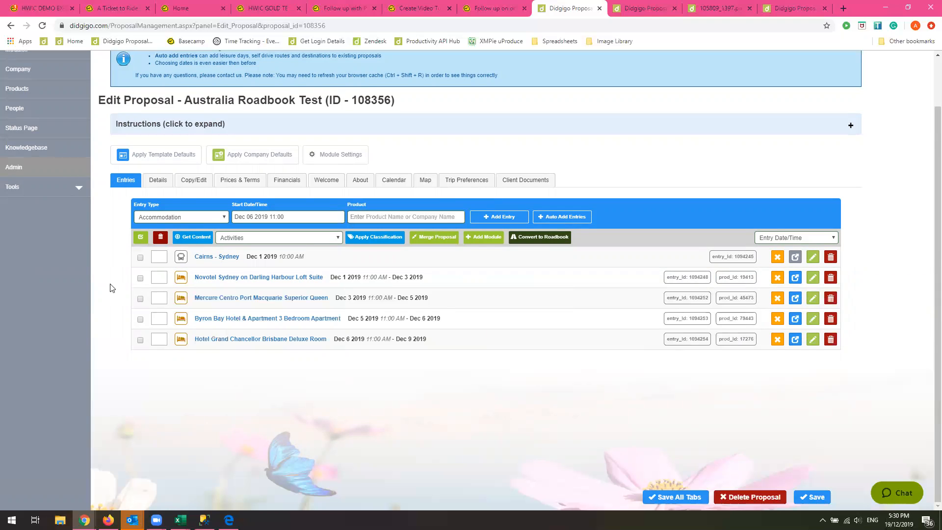
# Step: Add a flight transport entry titled "Brisbane - Cairns" starting Dec 09 2019 at 11:00
pyautogui.click(164, 217)
pyautogui.click(162, 272)
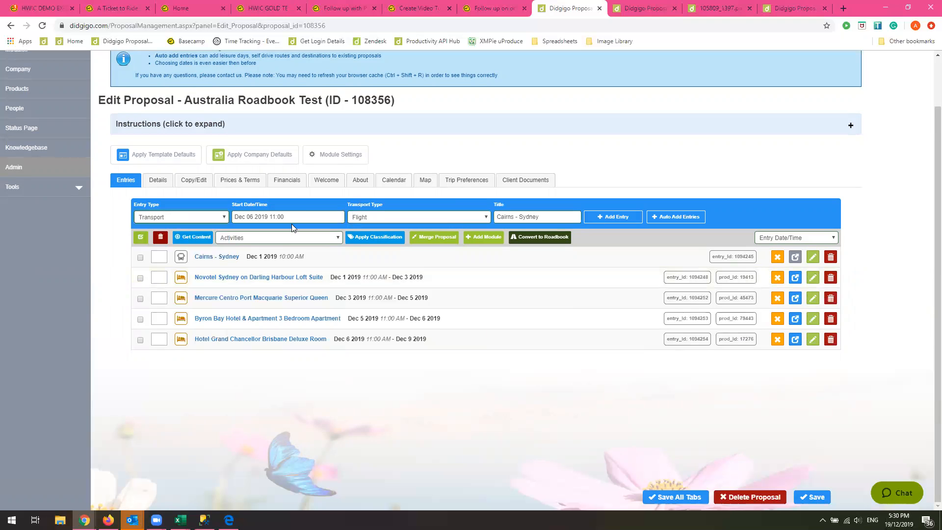
pyautogui.click(304, 216)
pyautogui.click(260, 278)
pyautogui.click(508, 218)
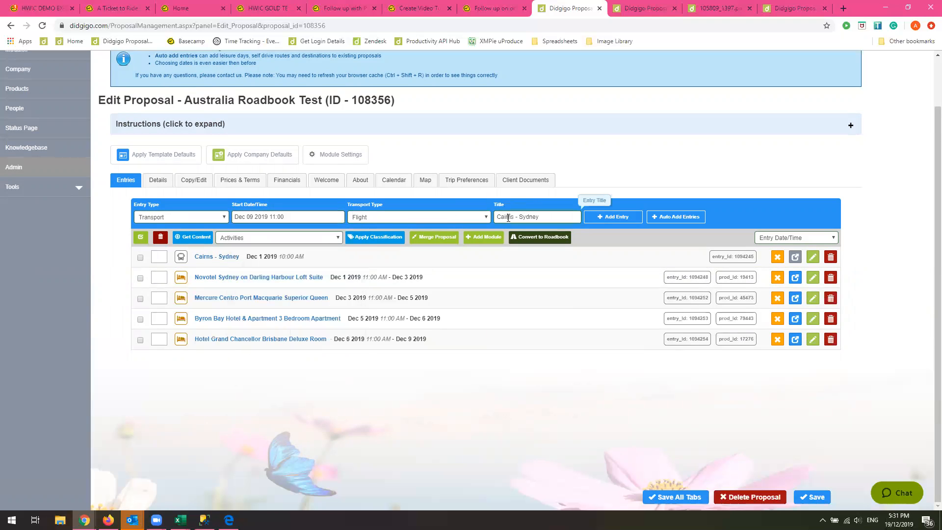
pyautogui.doubleClick(510, 217)
pyautogui.write('Bri')
pyautogui.write('sban')
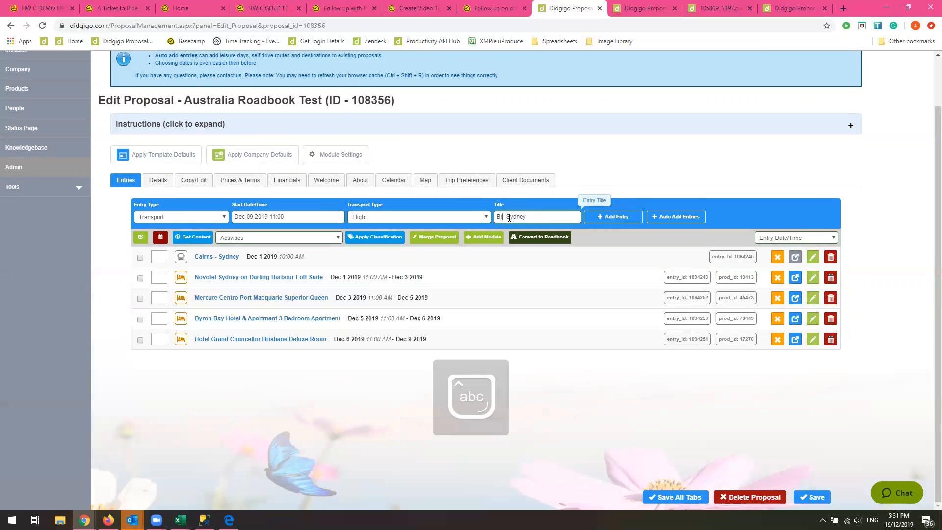
pyautogui.write('e')
pyautogui.doubleClick(534, 216)
pyautogui.write('Cairns')
pyautogui.click(612, 216)
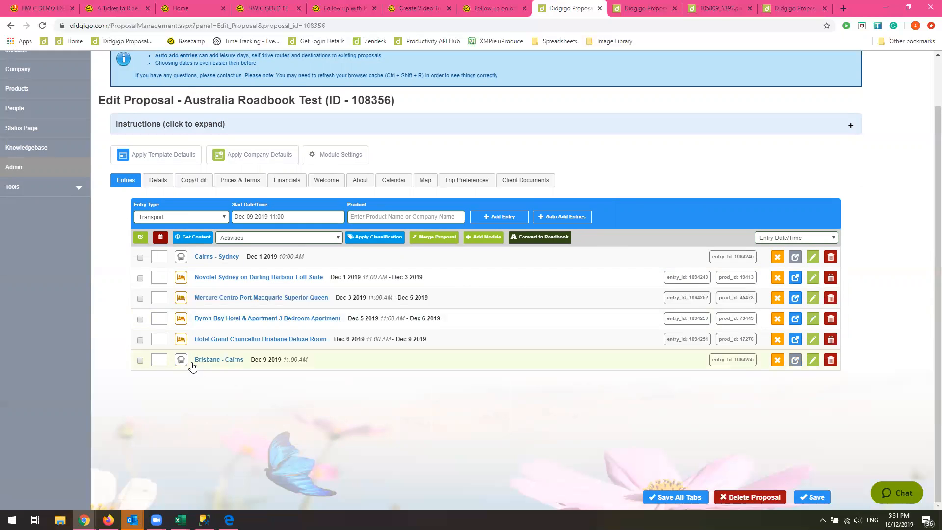
# Step: Assign the six entries the sequence numbers 1, 10, 20, 30, 40 and 41 in their listed order and save the proposal
pyautogui.click(164, 259)
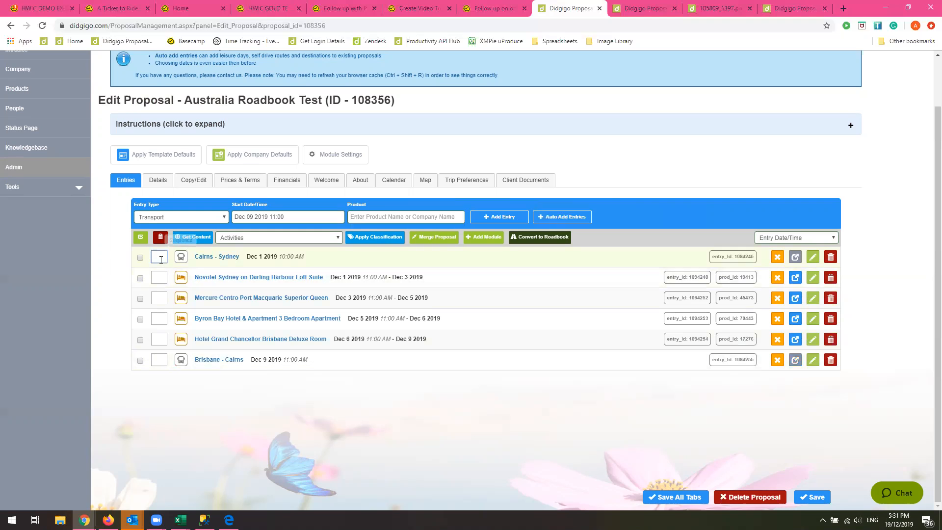
pyautogui.write('1')
pyautogui.click(155, 276)
pyautogui.write('10')
pyautogui.click(159, 297)
pyautogui.write('20')
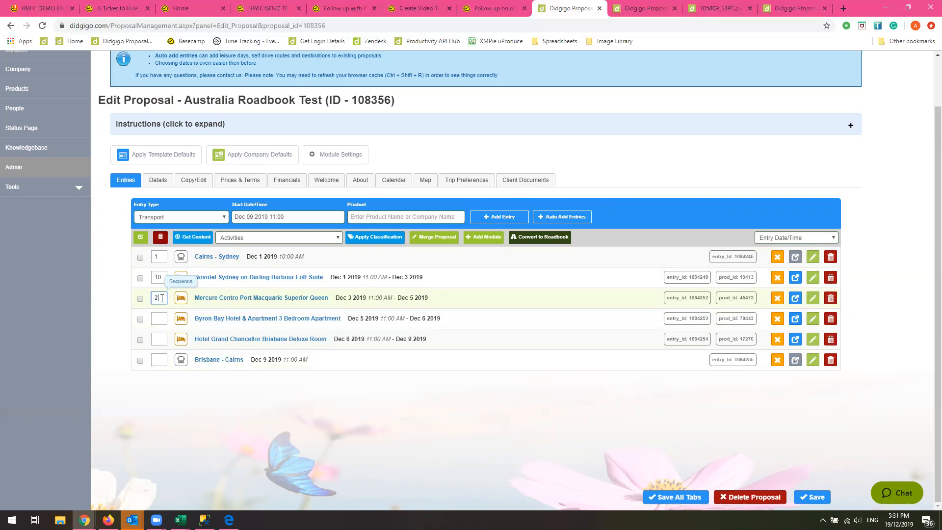
pyautogui.click(158, 318)
pyautogui.write('30')
pyautogui.click(160, 337)
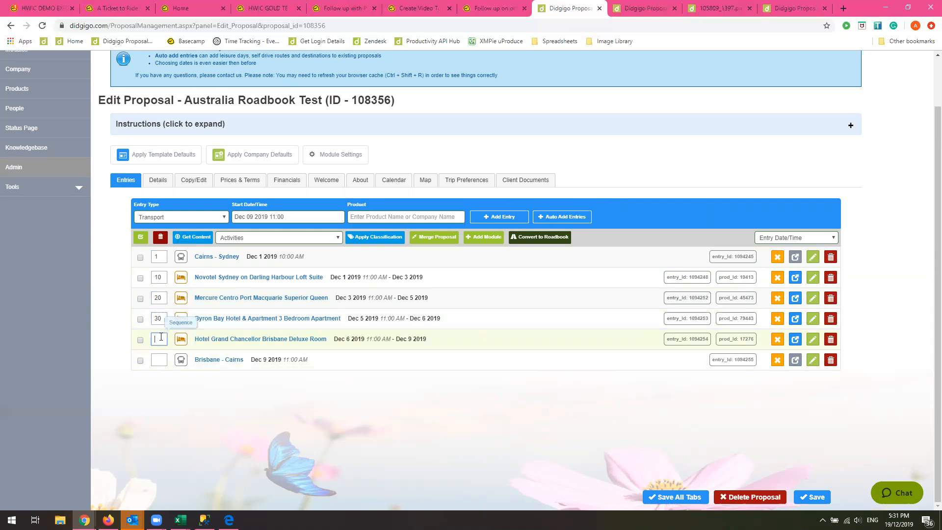
pyautogui.write('40')
pyautogui.click(156, 362)
pyautogui.write('41')
pyautogui.click(133, 408)
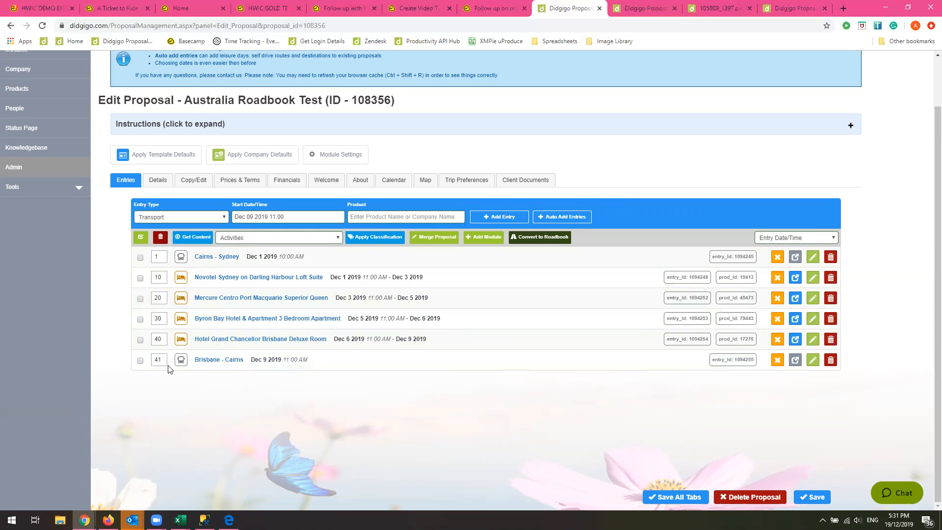
pyautogui.click(809, 496)
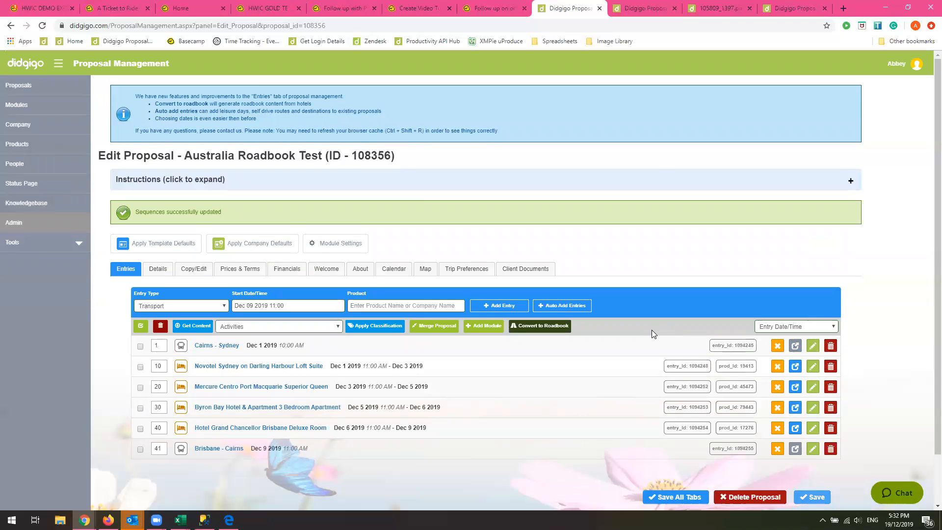
# Step: Change the entry sorting to Entry Day then Sequence and save the proposal
pyautogui.click(766, 327)
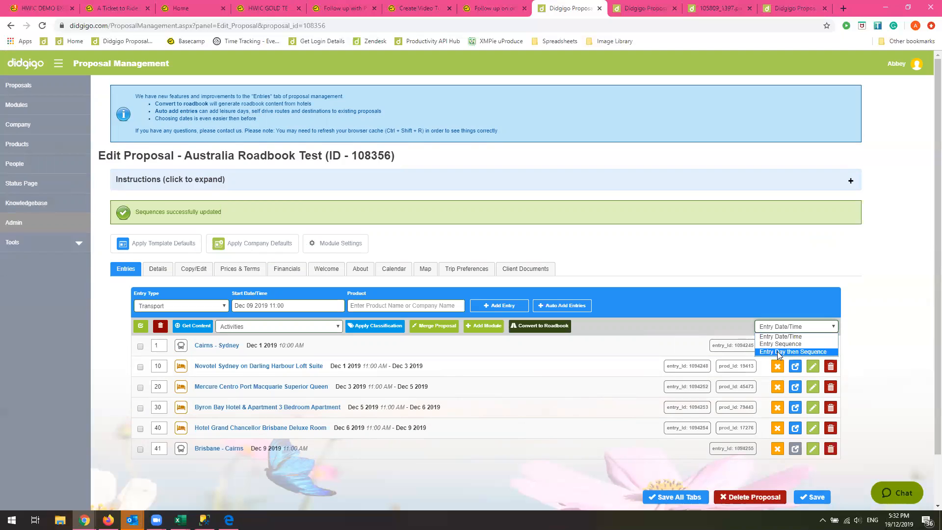
pyautogui.click(776, 351)
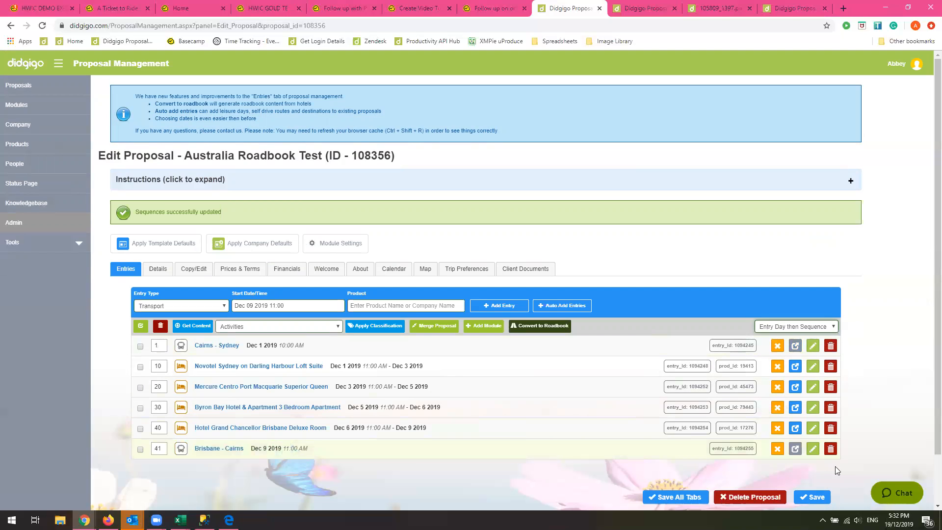
pyautogui.click(816, 498)
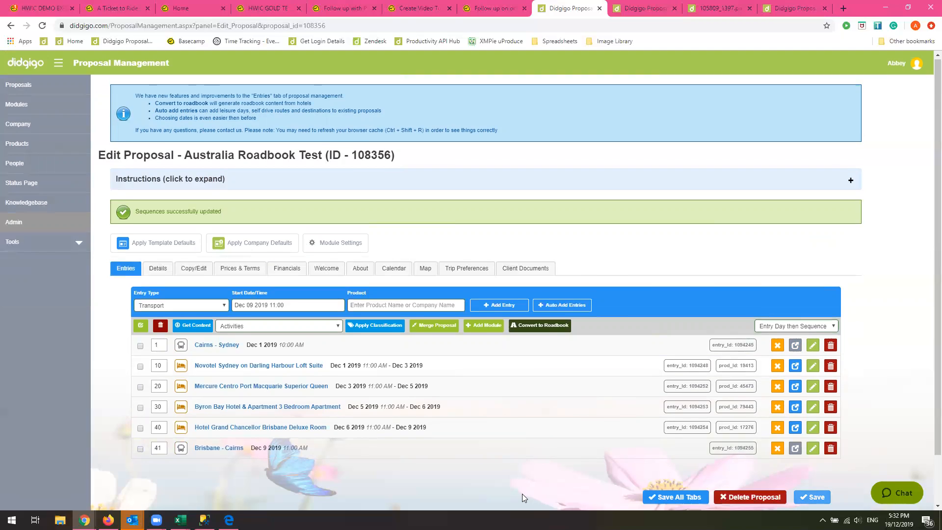
# Step: Convert the proposal to a roadbook and look over the generated entries
pyautogui.scroll(-1, 522, 493)
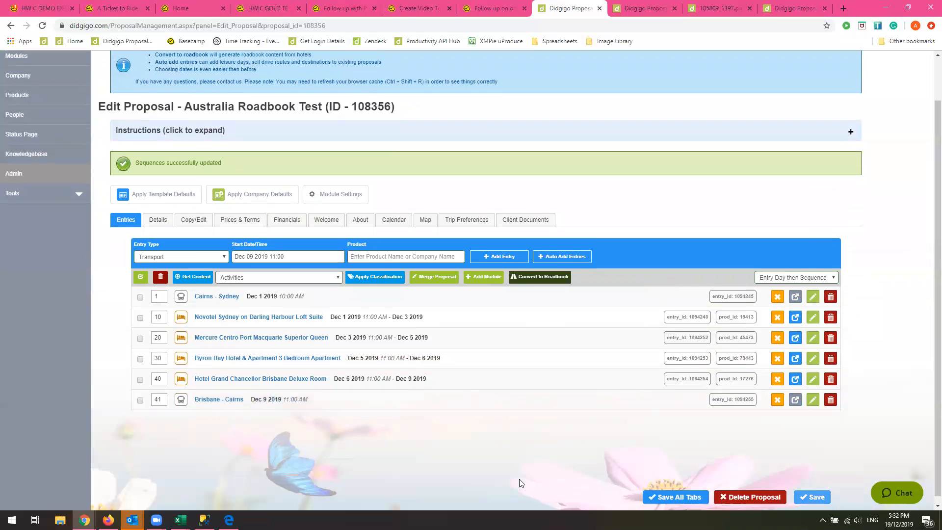
pyautogui.click(531, 277)
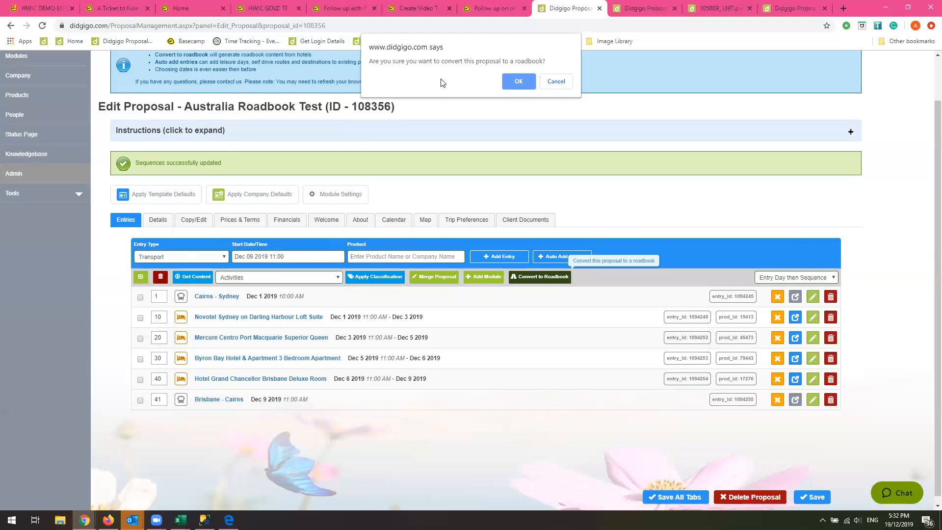
pyautogui.click(519, 82)
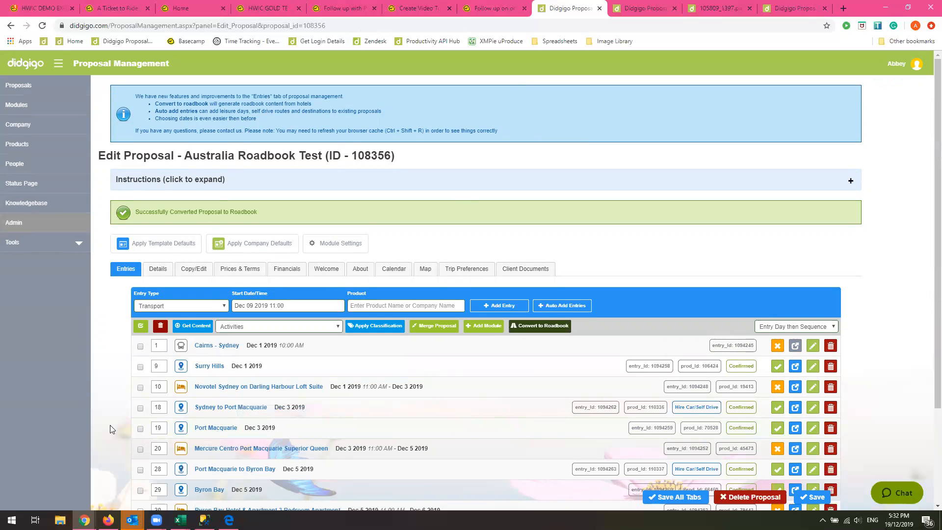
pyautogui.scroll(-3, 109, 424)
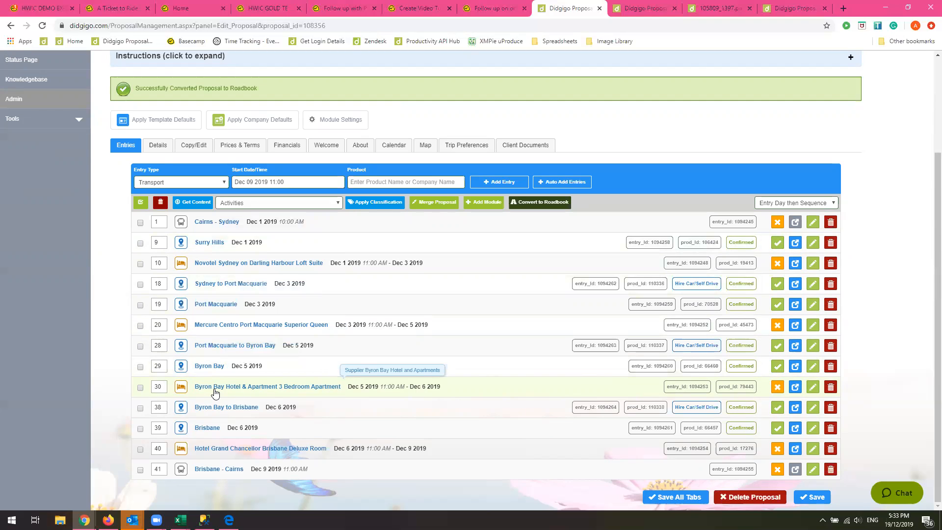
# Step: Set the proposal's type to RoadBook in its details and save
pyautogui.click(157, 146)
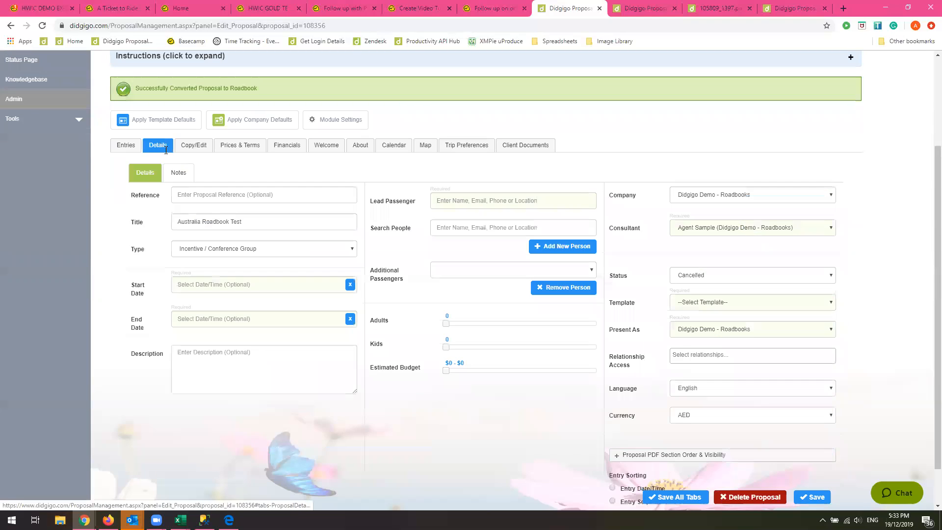
pyautogui.click(231, 253)
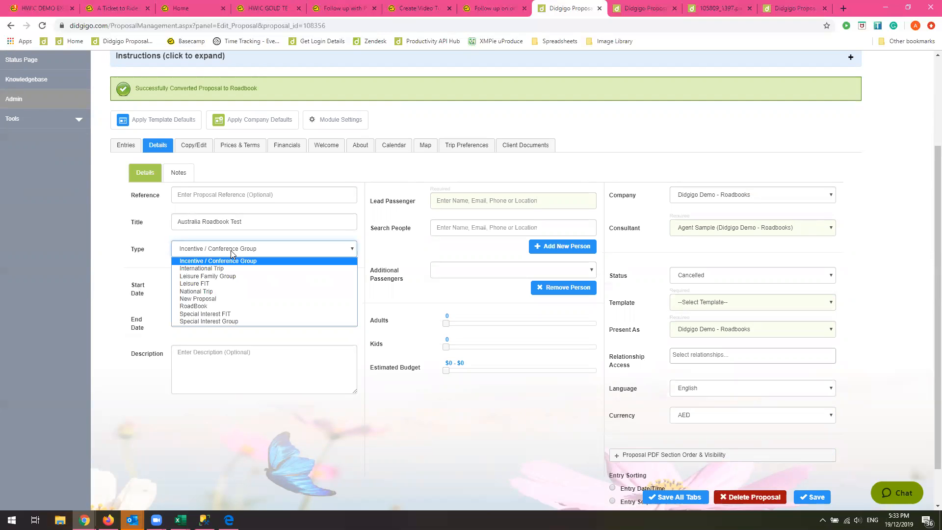
pyautogui.click(194, 309)
pyautogui.click(814, 497)
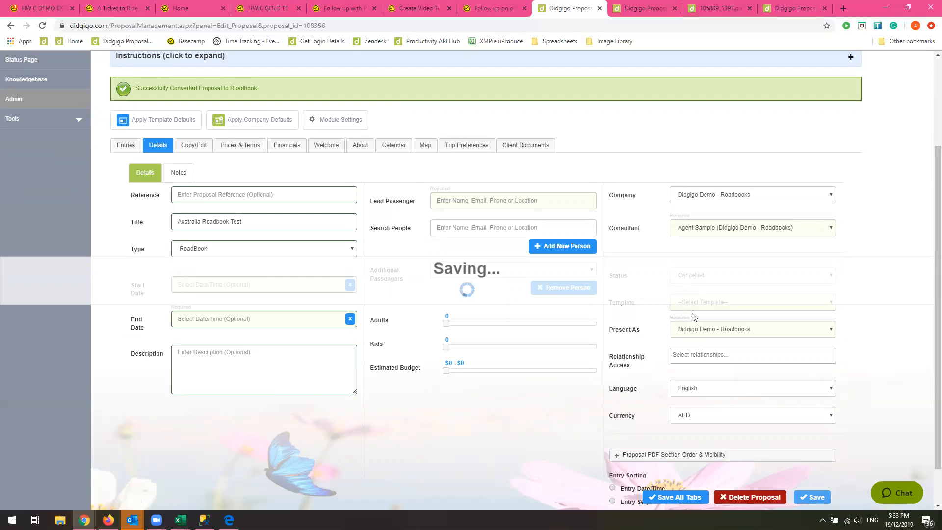
# Step: Apply the template "Didgigo Demo - Roadbooks - Roadbook - Concept 1" to the proposal and save
pyautogui.scroll(-1, 623, 339)
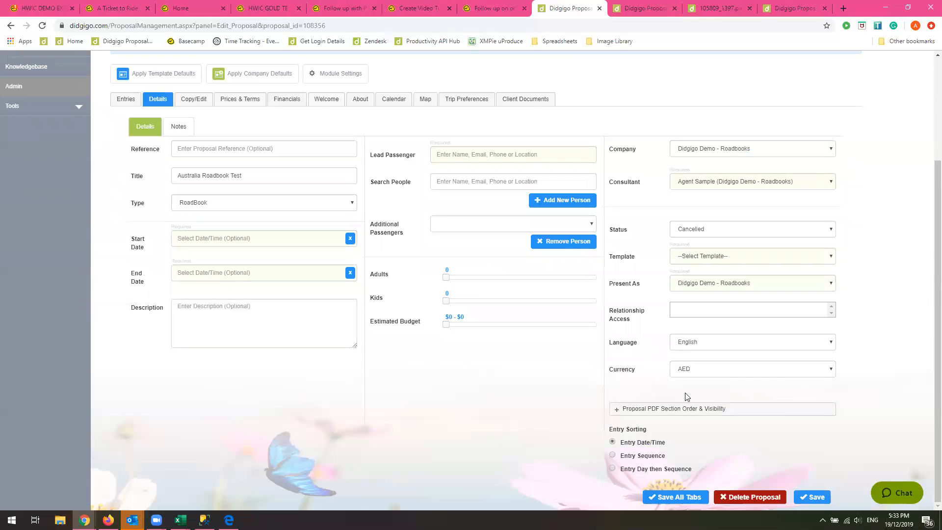
pyautogui.click(716, 258)
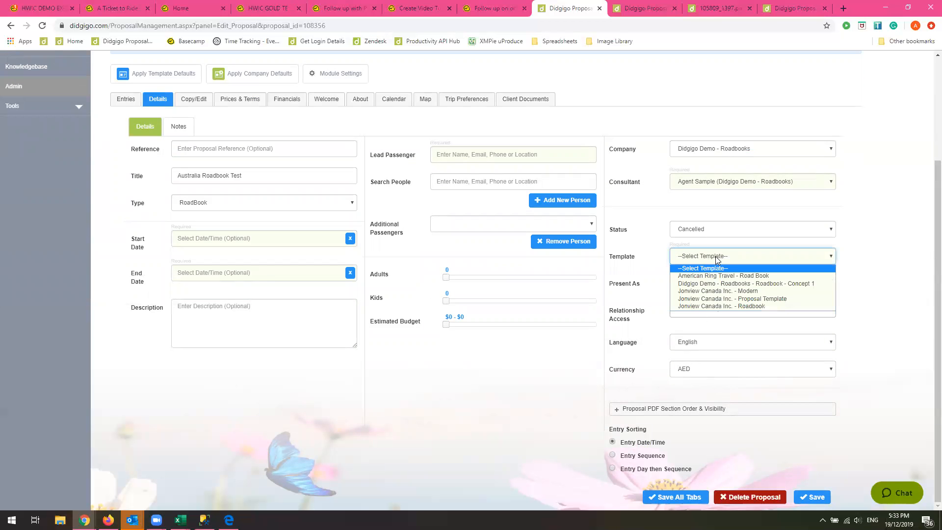
pyautogui.click(790, 284)
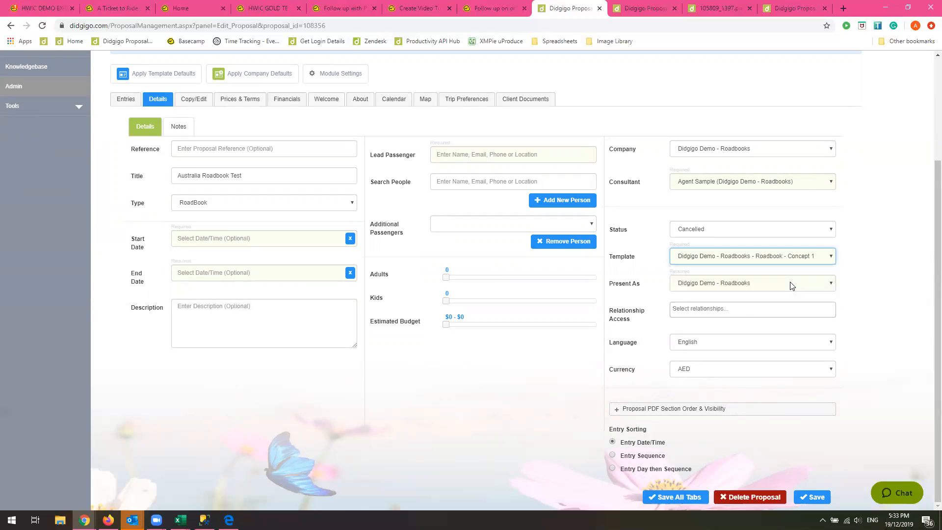
pyautogui.click(814, 496)
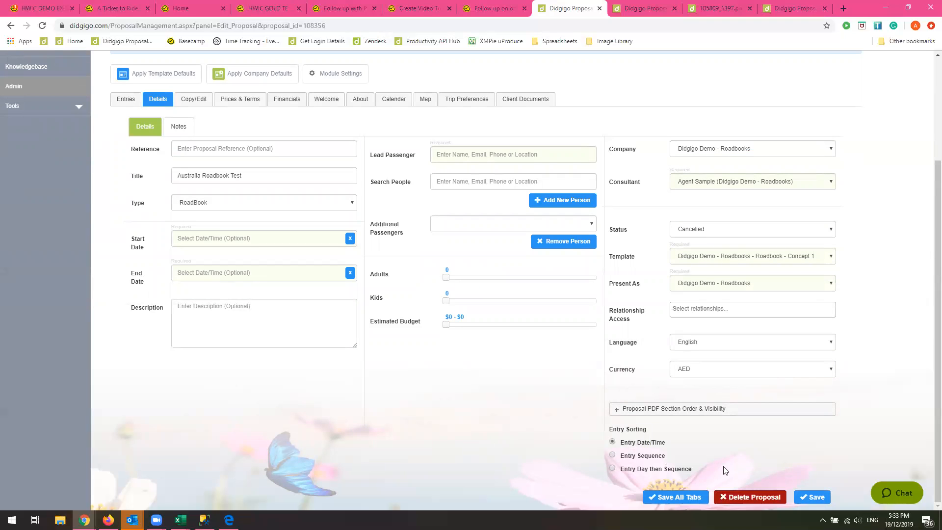
pyautogui.scroll(2, 588, 392)
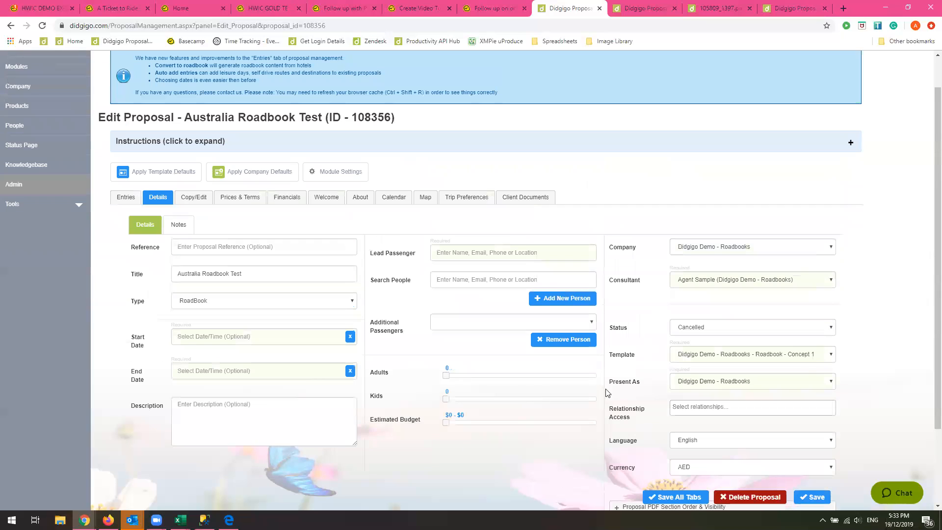
# Step: Apply the template defaults to the Australia Roadbook Test proposal and accept the confirmation
pyautogui.click(162, 174)
pyautogui.click(513, 91)
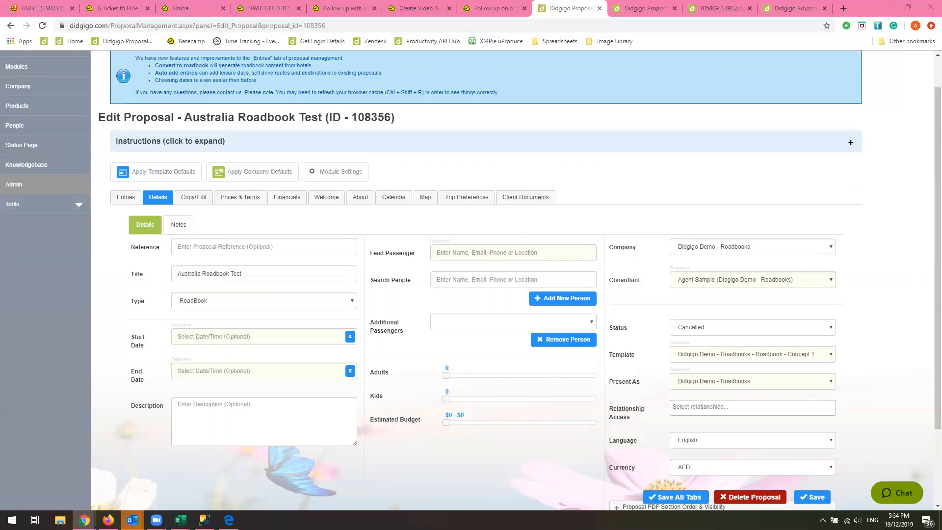
# Step: Switch to the existing Australia Road Trip proposal and examine its welcome image, title and message
pyautogui.click(660, 10)
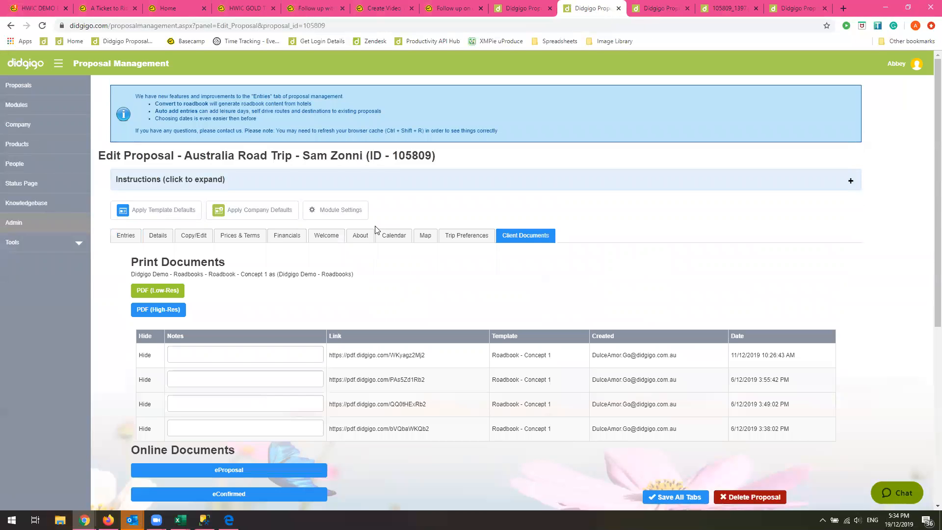
pyautogui.click(326, 235)
pyautogui.scroll(-3, 287, 300)
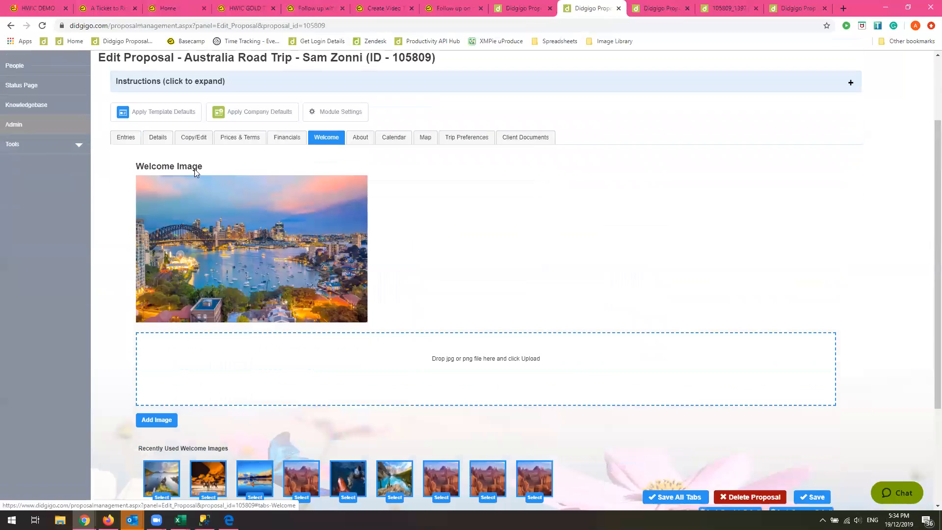
pyautogui.scroll(-3, 235, 206)
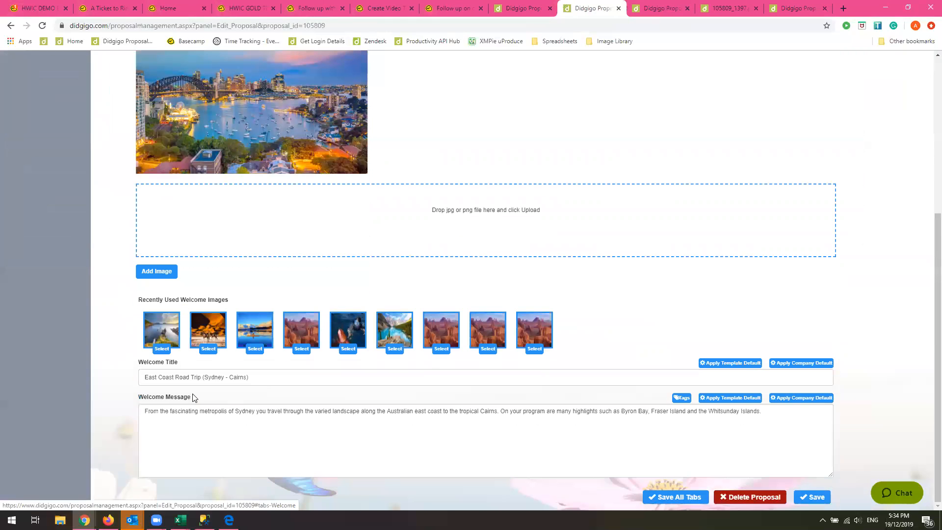
pyautogui.scroll(4, 234, 224)
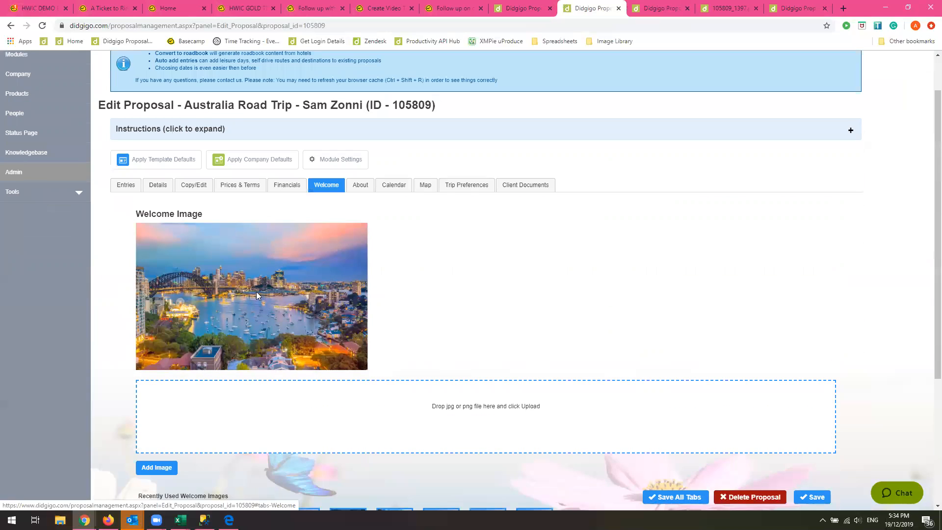
pyautogui.scroll(-3, 263, 367)
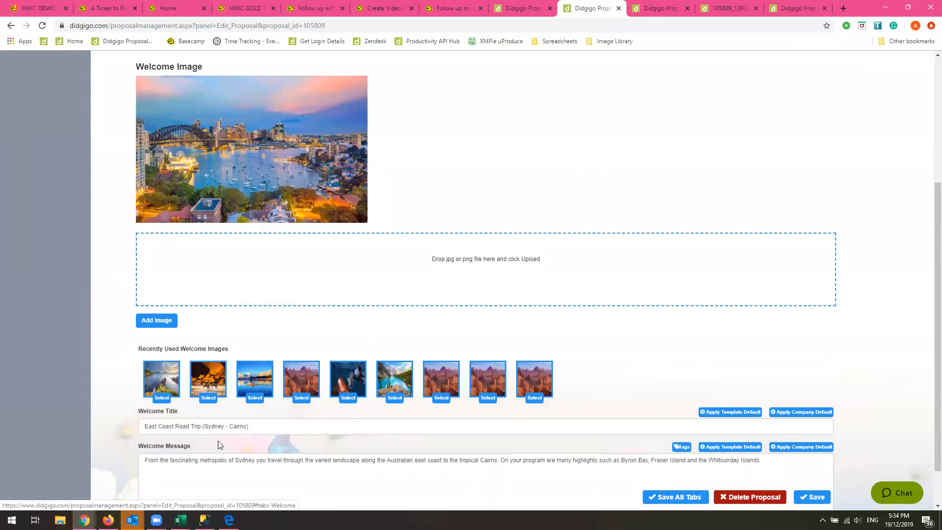
pyautogui.scroll(4, 374, 298)
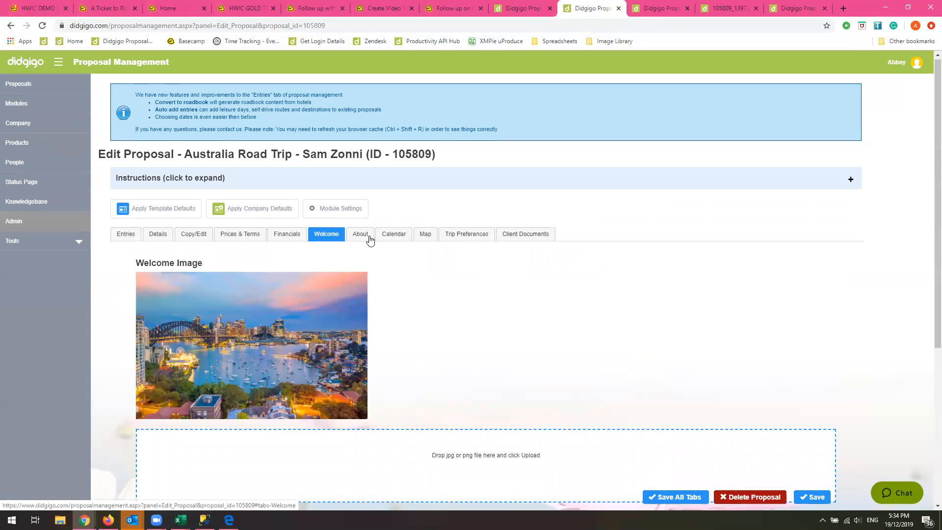
# Step: Check the Australia Road Trip's print document options and review its full list of itinerary entries
pyautogui.click(526, 234)
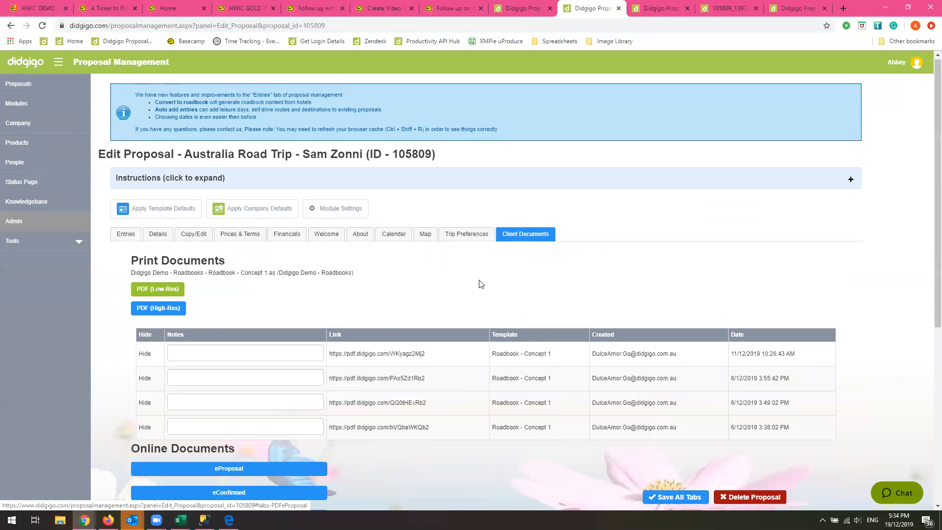
pyautogui.click(168, 290)
pyautogui.click(126, 234)
pyautogui.scroll(-10, 129, 366)
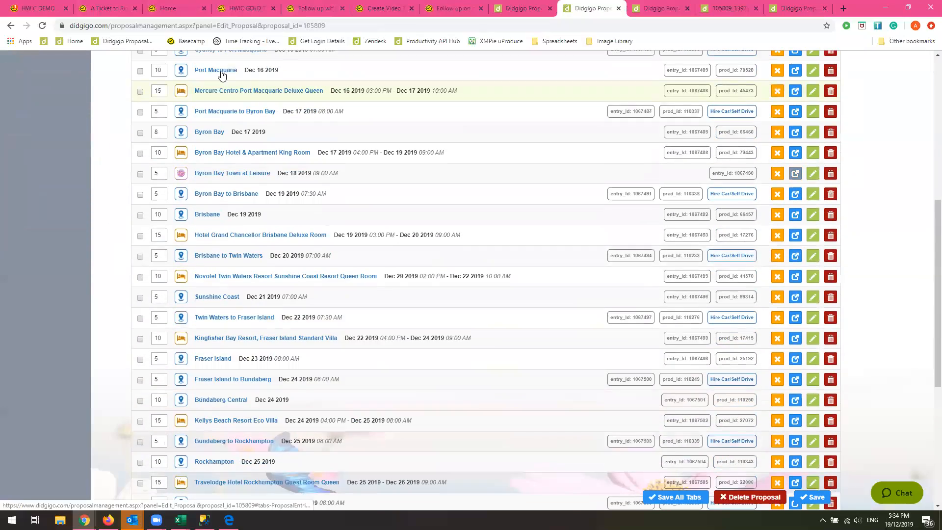
pyautogui.scroll(-1, 224, 232)
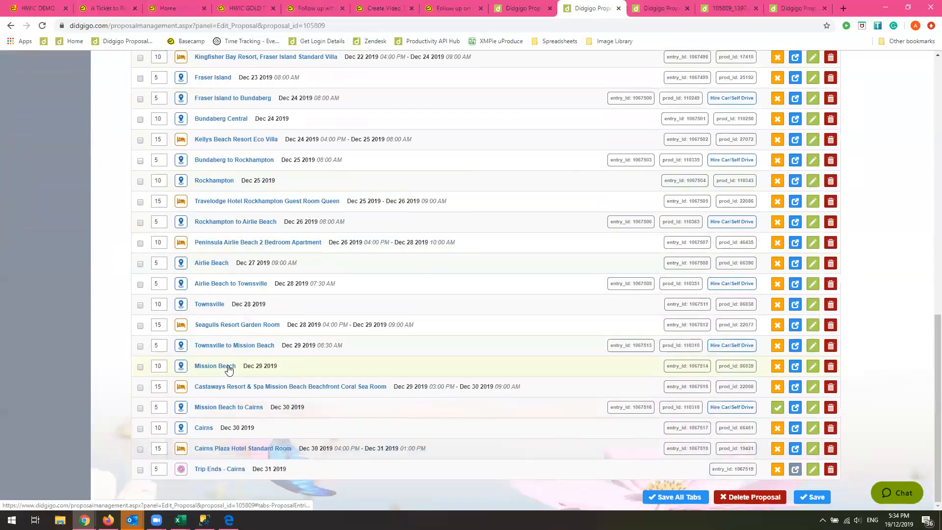
pyautogui.scroll(8, 227, 373)
pyautogui.scroll(3, 229, 369)
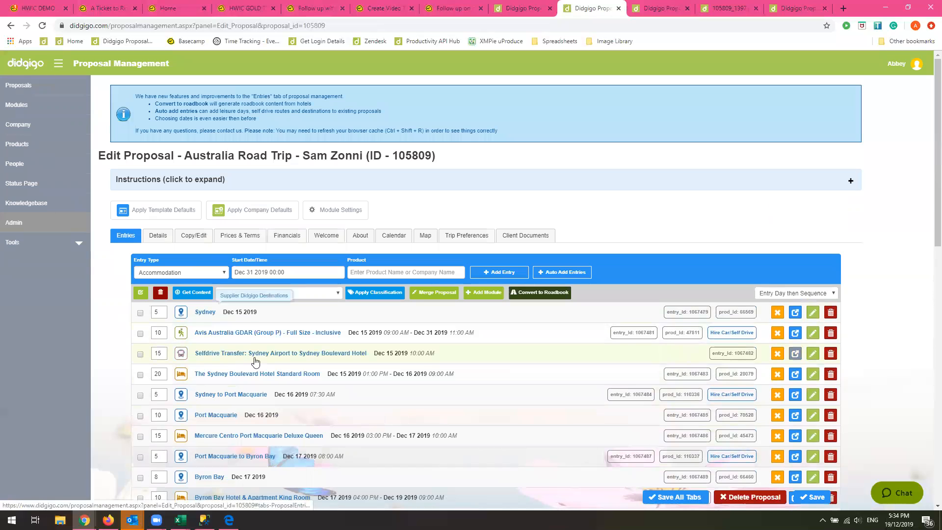
# Step: Return to the Australia Roadbook Test proposal and review its entries
pyautogui.click(514, 9)
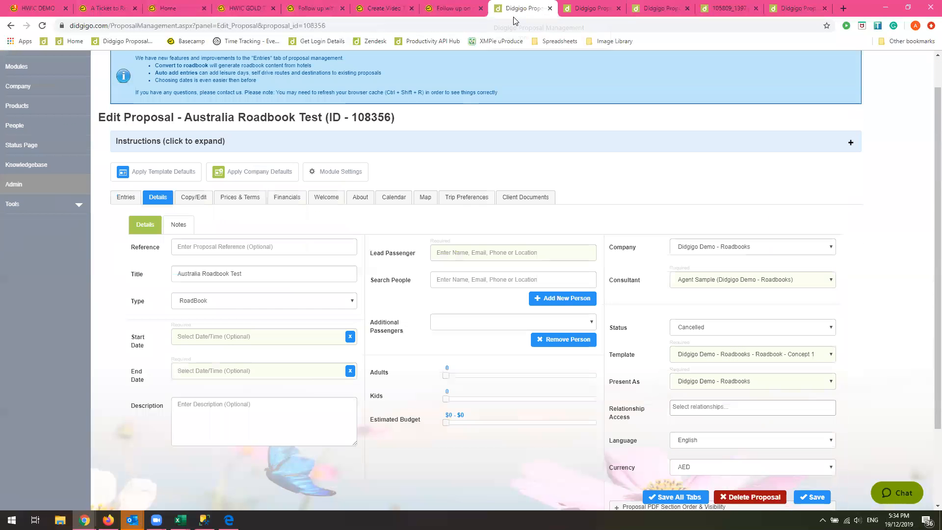
pyautogui.click(123, 197)
pyautogui.scroll(-1, 216, 207)
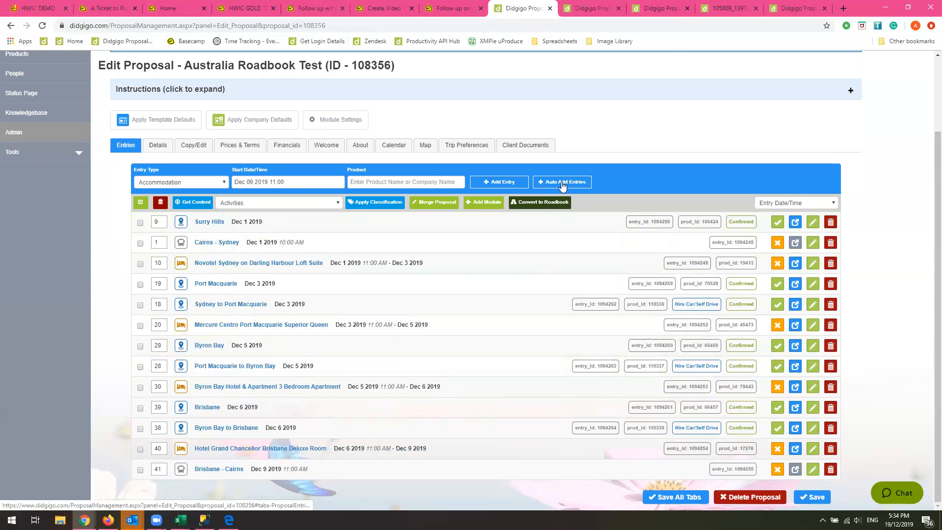
# Step: Generate a low-res PDF of the Australia Road Trip proposal and check its job progress
pyautogui.click(574, 8)
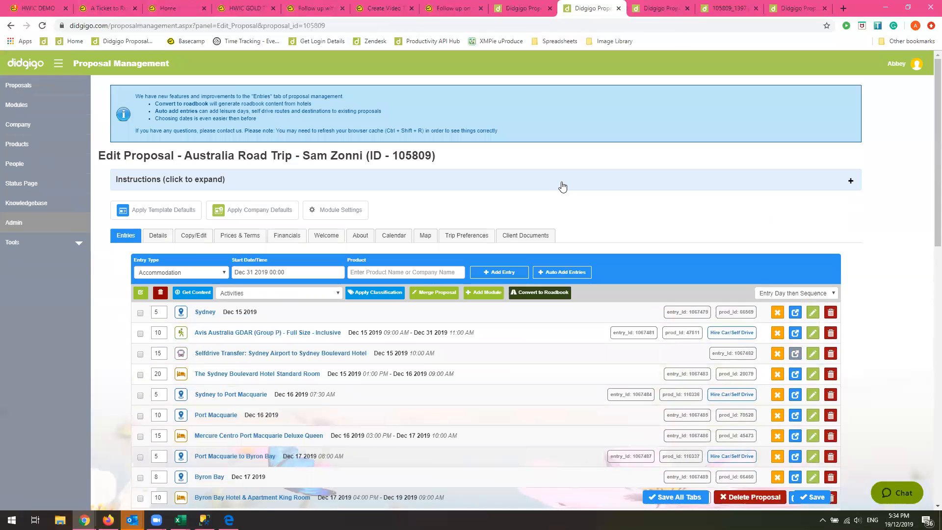
pyautogui.click(524, 235)
pyautogui.click(169, 291)
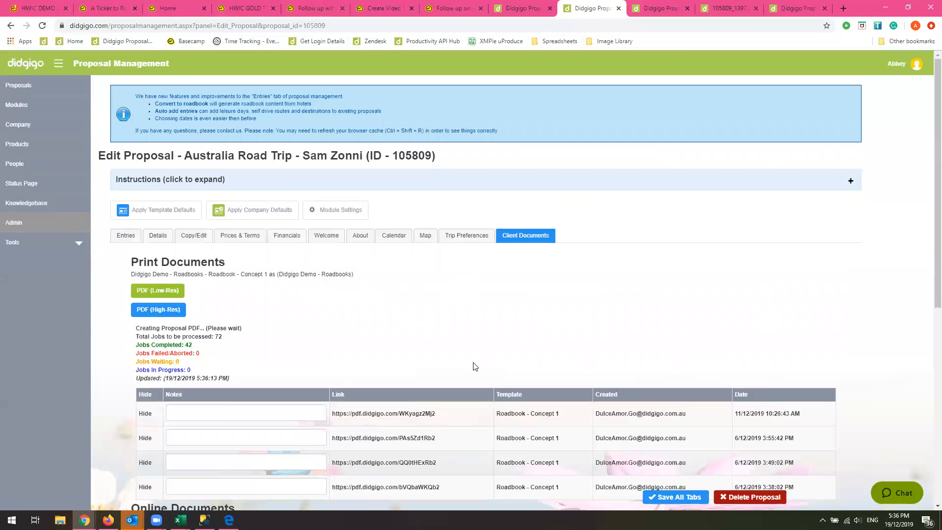
pyautogui.scroll(-1, 319, 341)
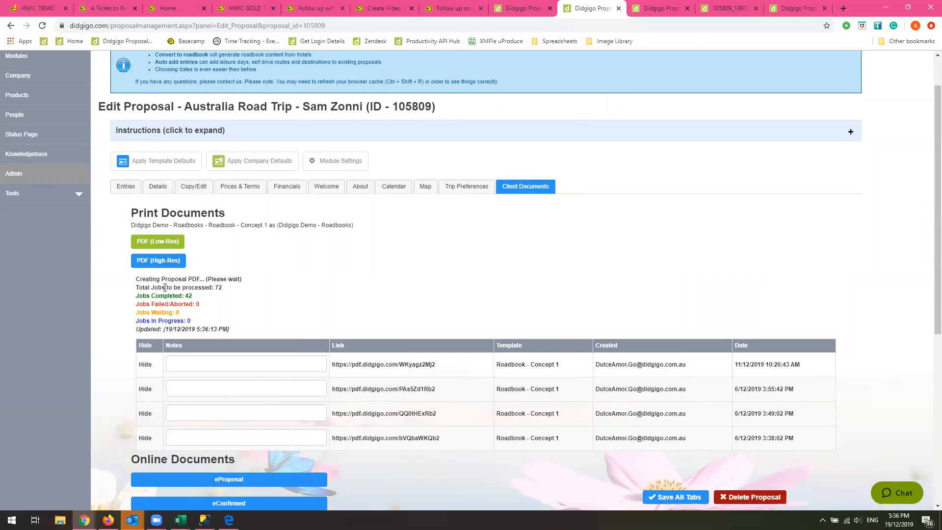
pyautogui.moveTo(215, 286); pyautogui.dragTo(228, 291)
# Step: Open the Australia Road Trip's existing roadbook PDF dated 11/12/2019 and look through its itinerary, driving directions and destination pages
pyautogui.click(372, 365)
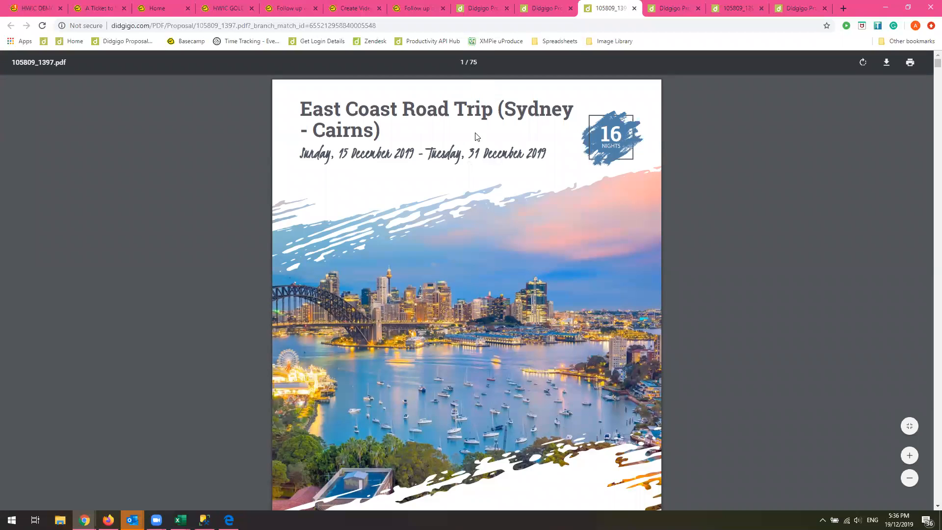
pyautogui.scroll(-10, 465, 274)
pyautogui.scroll(-20, 468, 293)
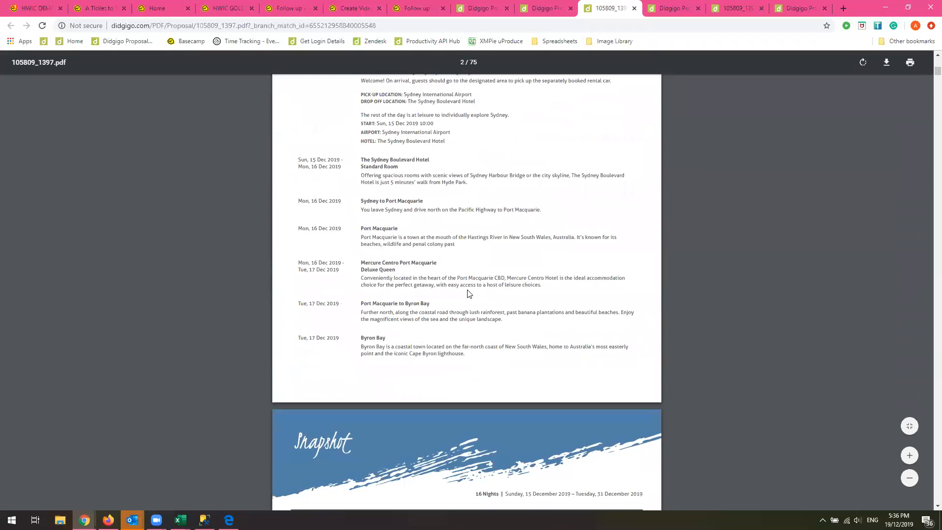
pyautogui.scroll(-20, 468, 293)
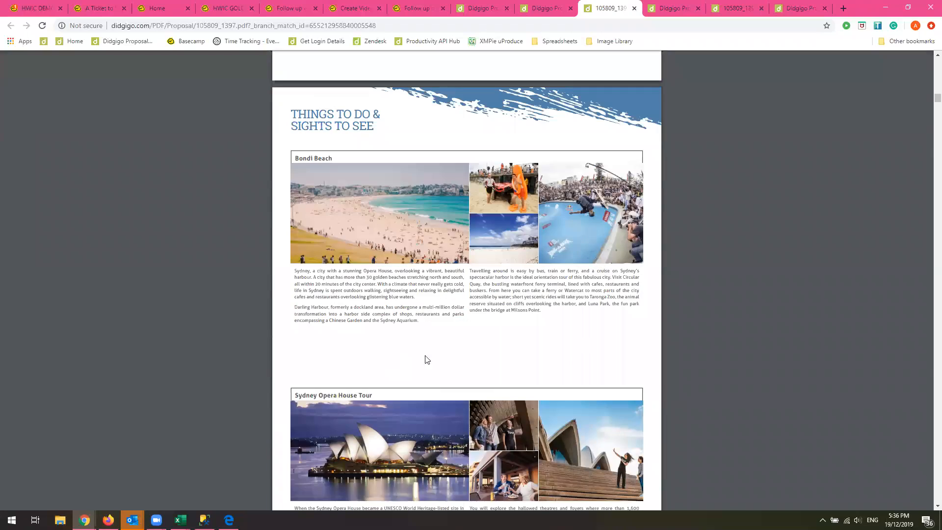
pyautogui.scroll(-20, 431, 361)
pyautogui.scroll(-20, 431, 361)
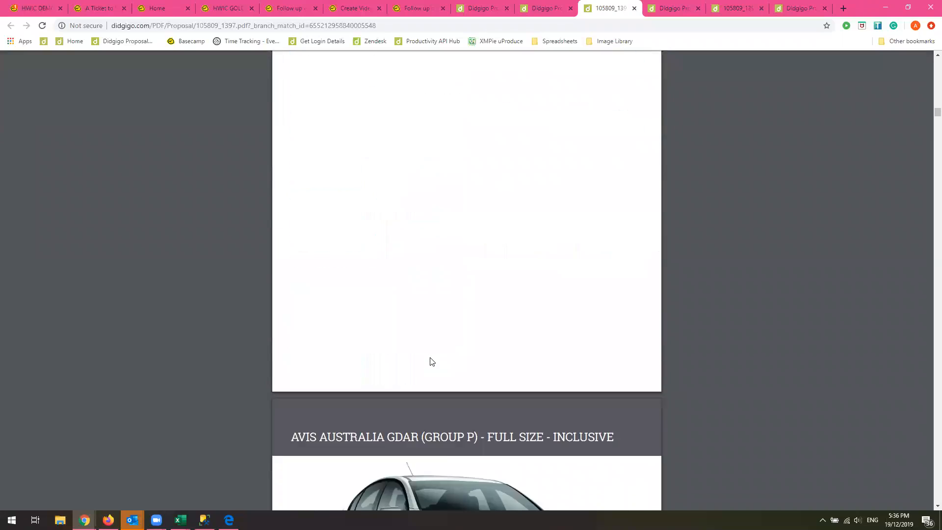
pyautogui.moveTo(927, 120); pyautogui.dragTo(870, 223)
pyautogui.scroll(-10, 552, 282)
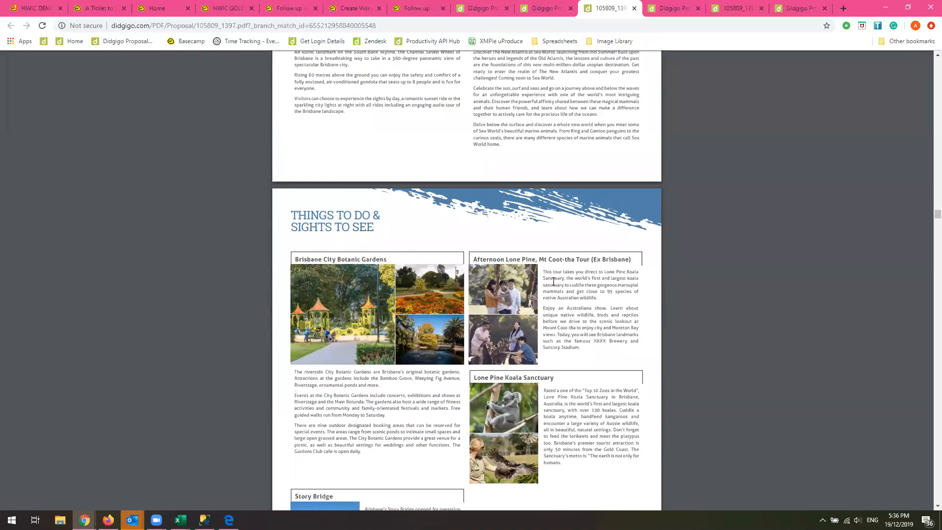
pyautogui.scroll(-15, 552, 281)
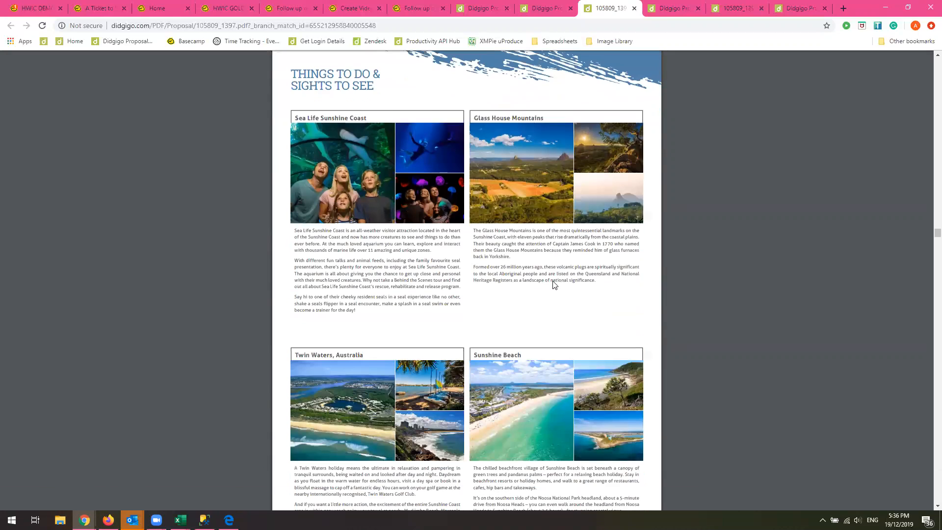
pyautogui.scroll(-1, 554, 285)
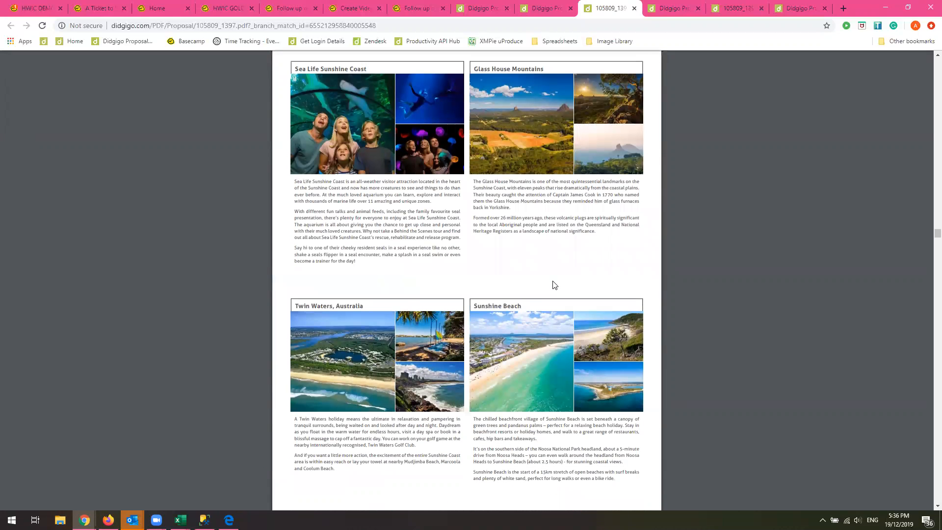
pyautogui.scroll(-20, 554, 285)
pyautogui.scroll(-13, 553, 284)
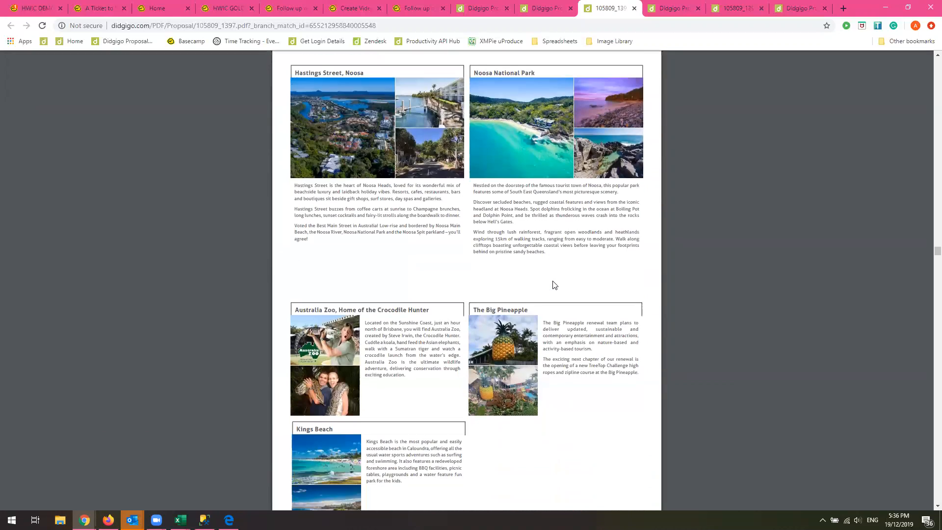
pyautogui.scroll(-12, 554, 285)
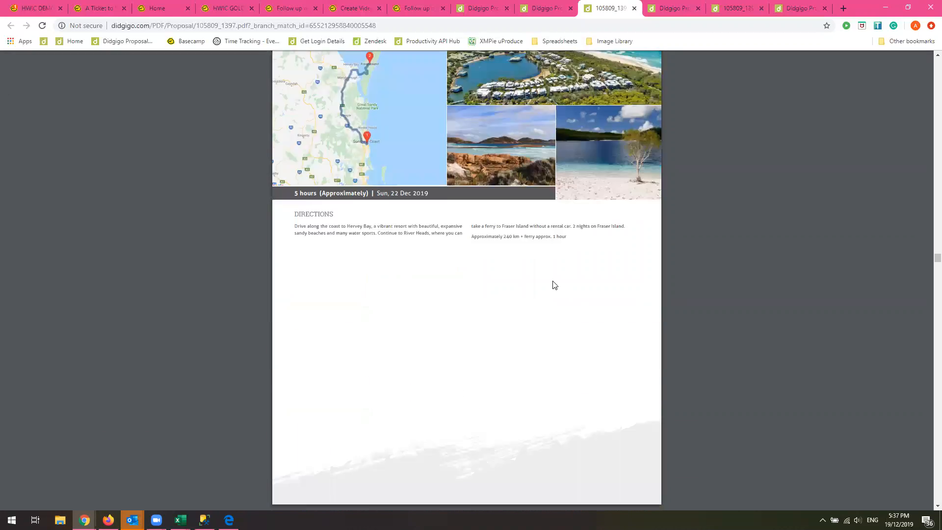
pyautogui.scroll(-15, 554, 285)
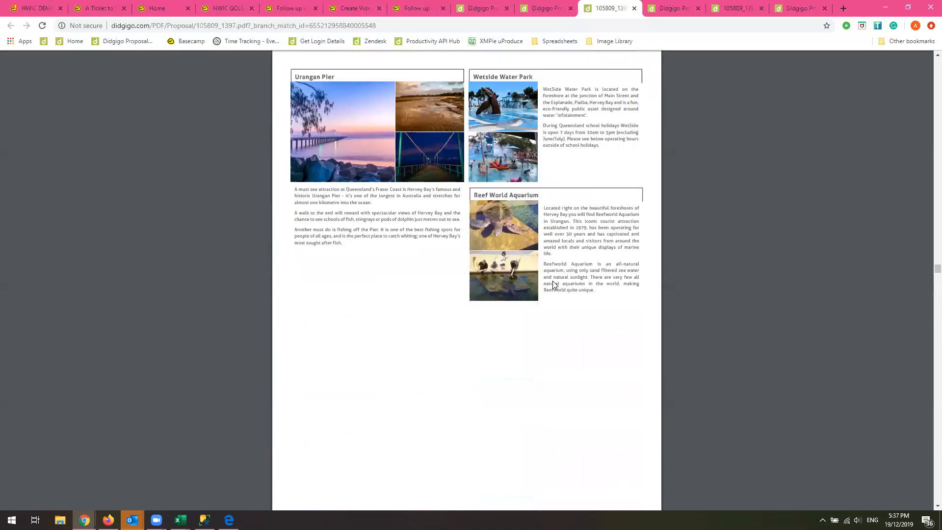
pyautogui.scroll(-15, 553, 285)
pyautogui.scroll(-15, 554, 284)
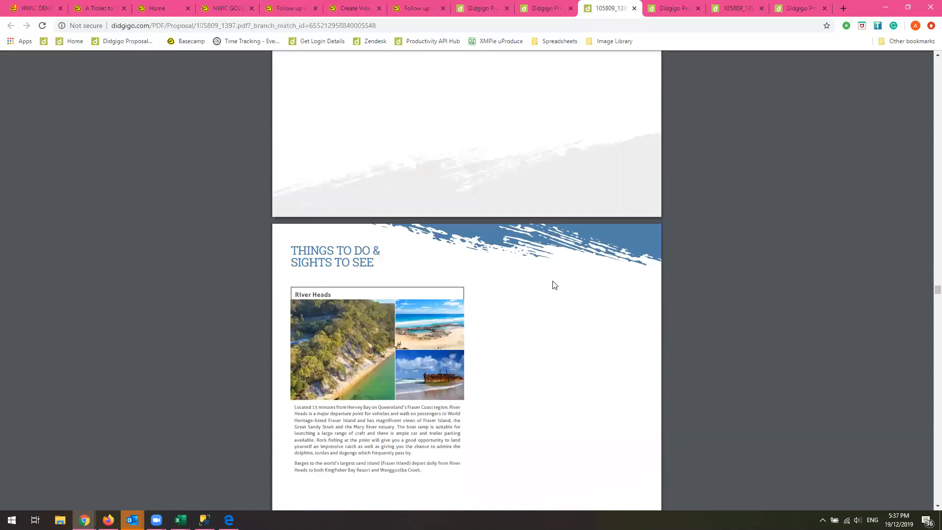
pyautogui.scroll(-10, 554, 285)
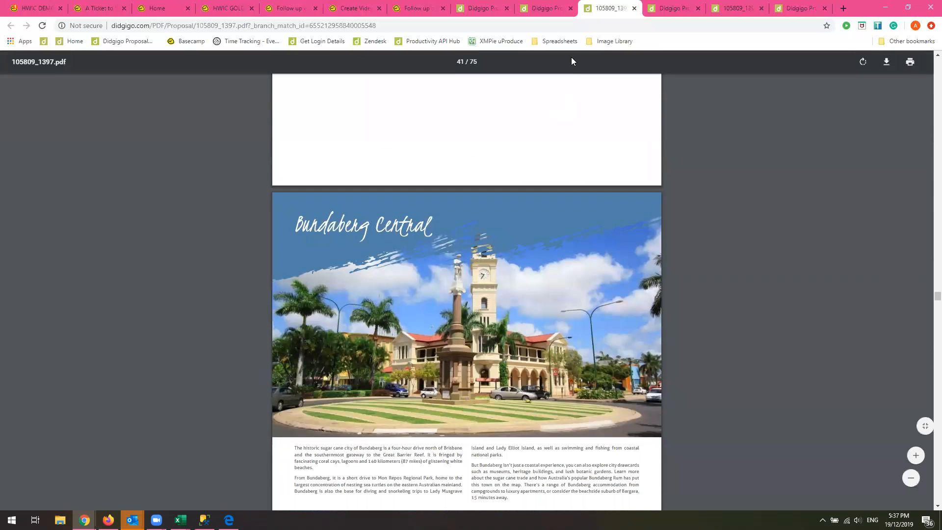
# Step: Return to the Australia Road Trip proposal and examine its details, including type, dates and template
pyautogui.click(555, 18)
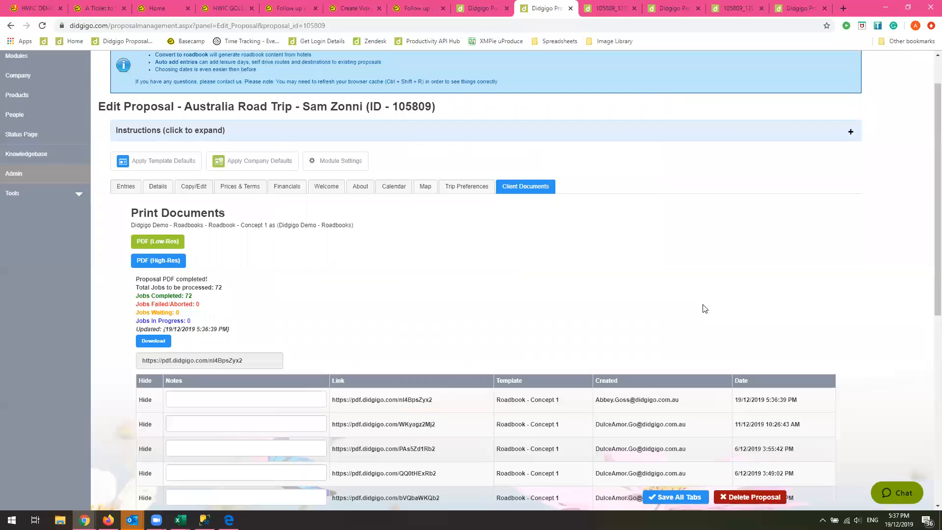
pyautogui.click(157, 186)
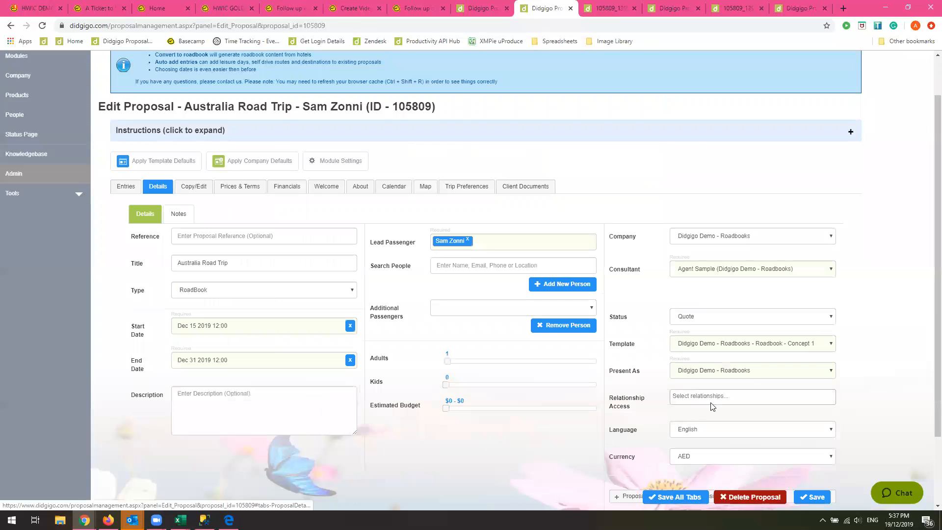